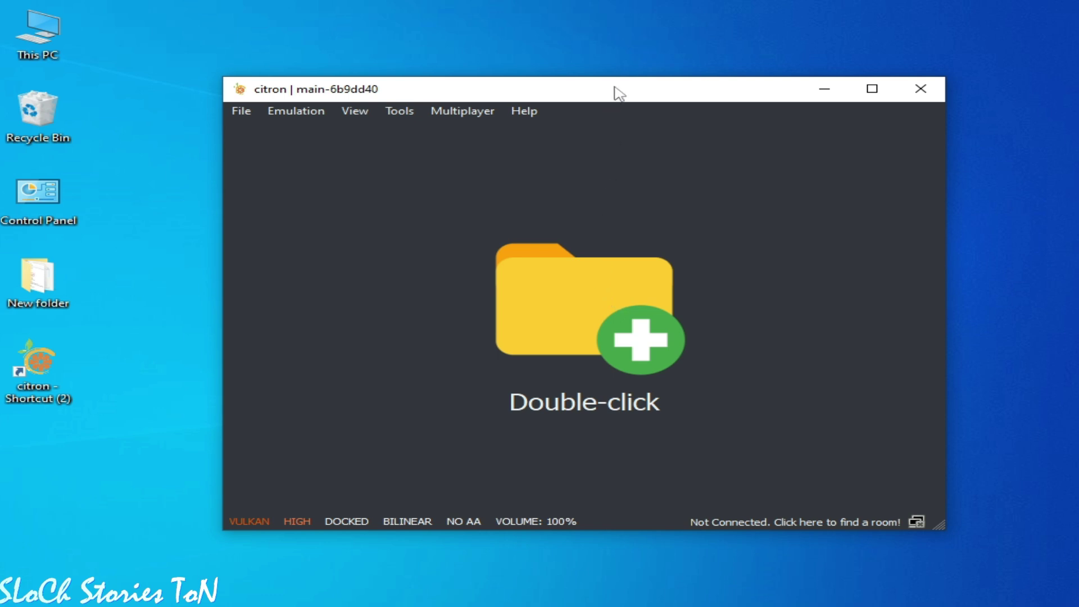
Step: Open the emulator configuration and set the system's Limit Speed Percent to 200%
{"action": "left_click_drag", "start_coordinate": [618, 93], "coordinate": [582, 93]}
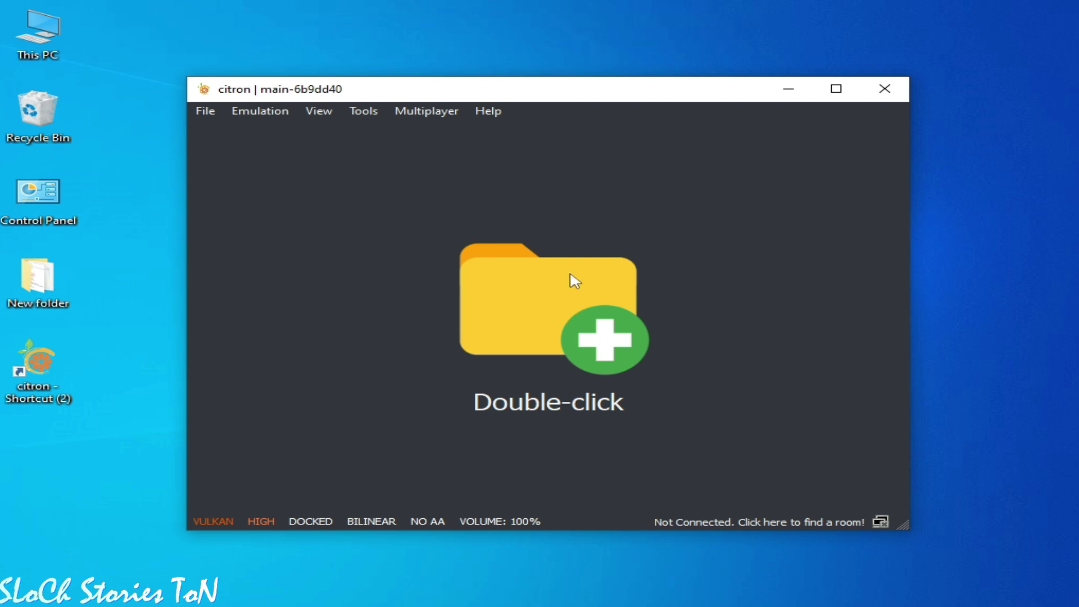
{"action": "left_click", "coordinate": [264, 106]}
{"action": "left_click", "coordinate": [329, 203]}
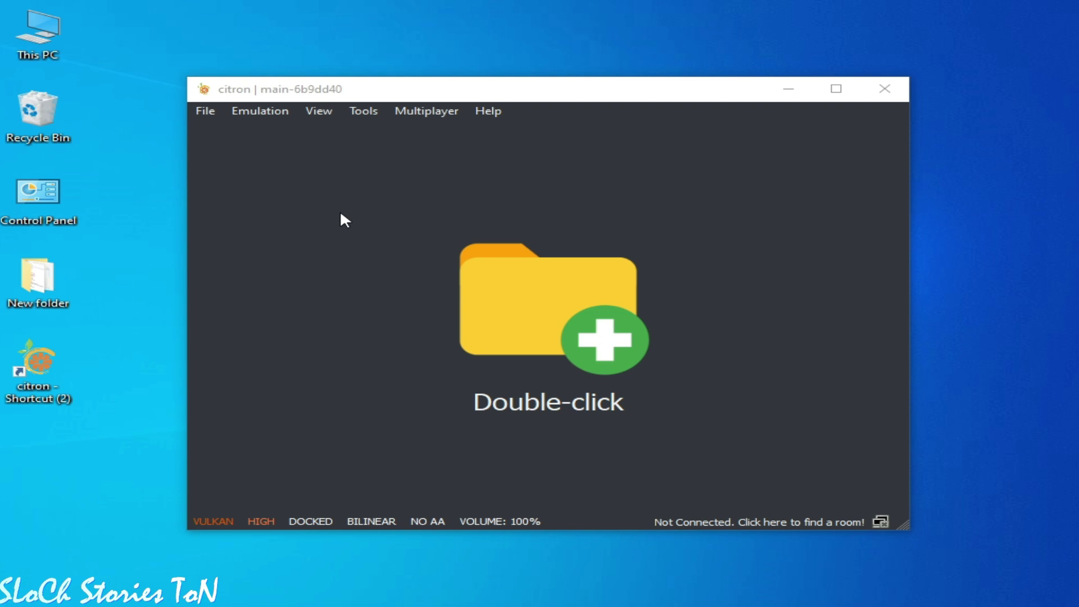
{"action": "left_click", "coordinate": [45, 76]}
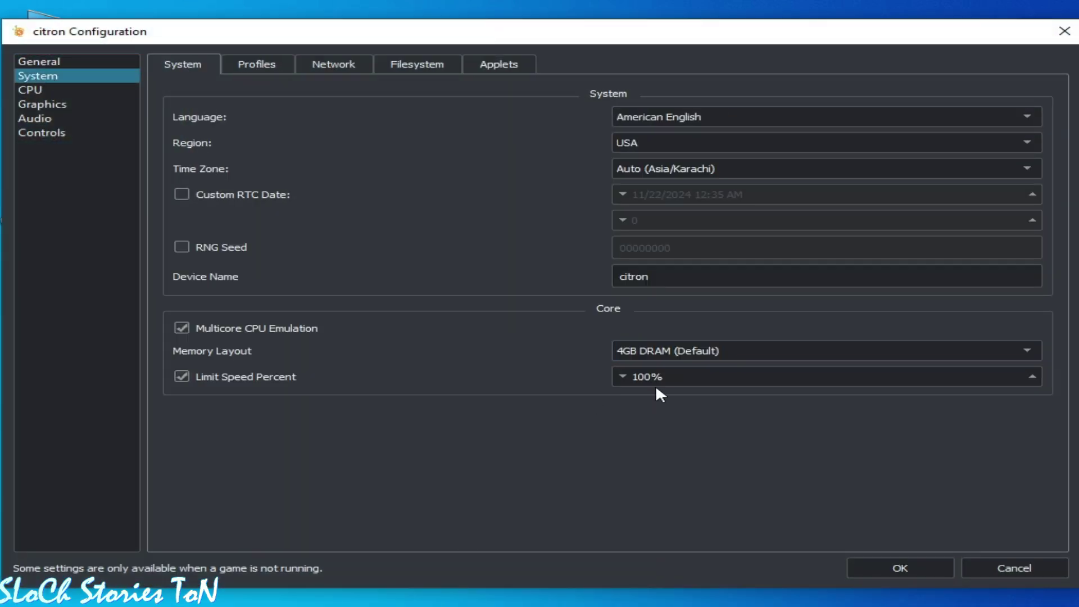
{"action": "left_click_drag", "start_coordinate": [640, 376], "coordinate": [631, 377]}
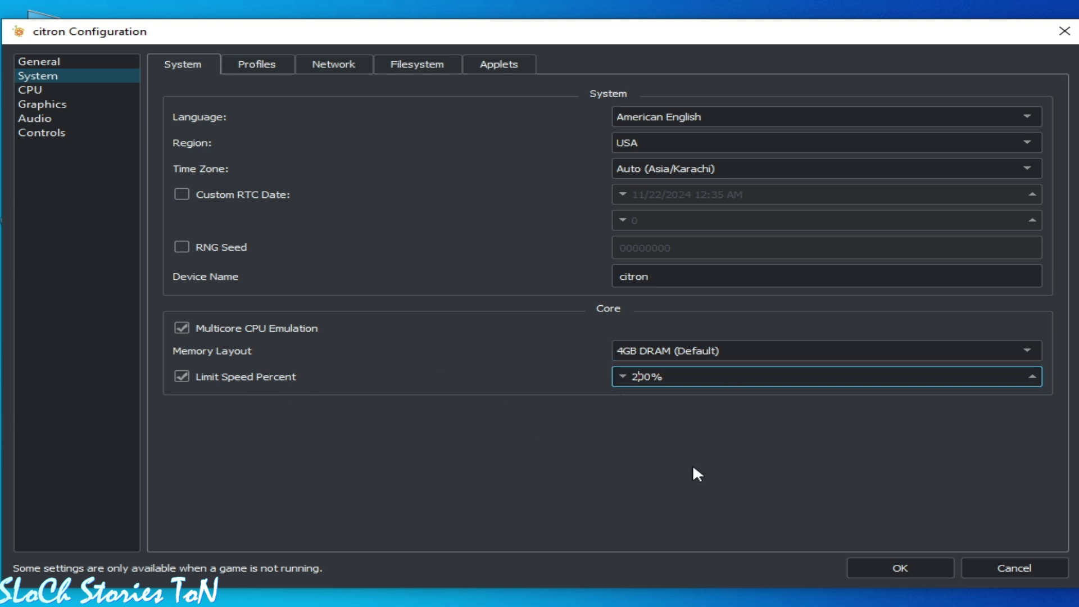
Step: Try the Unsafe CPU accuracy setting and return the accuracy to Auto
{"action": "left_click", "coordinate": [34, 91]}
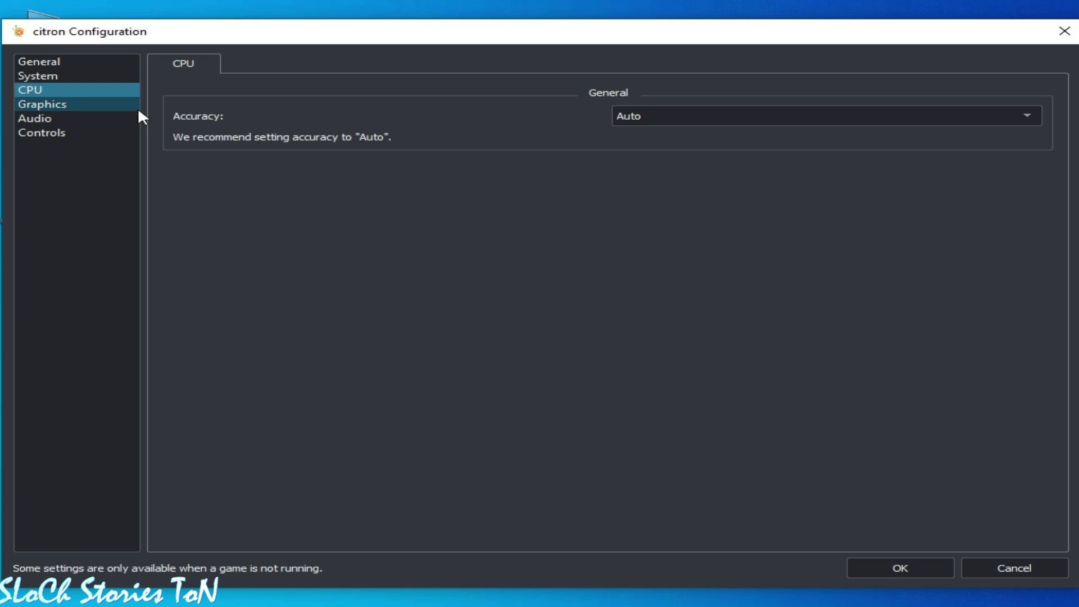
{"action": "left_click", "coordinate": [687, 118]}
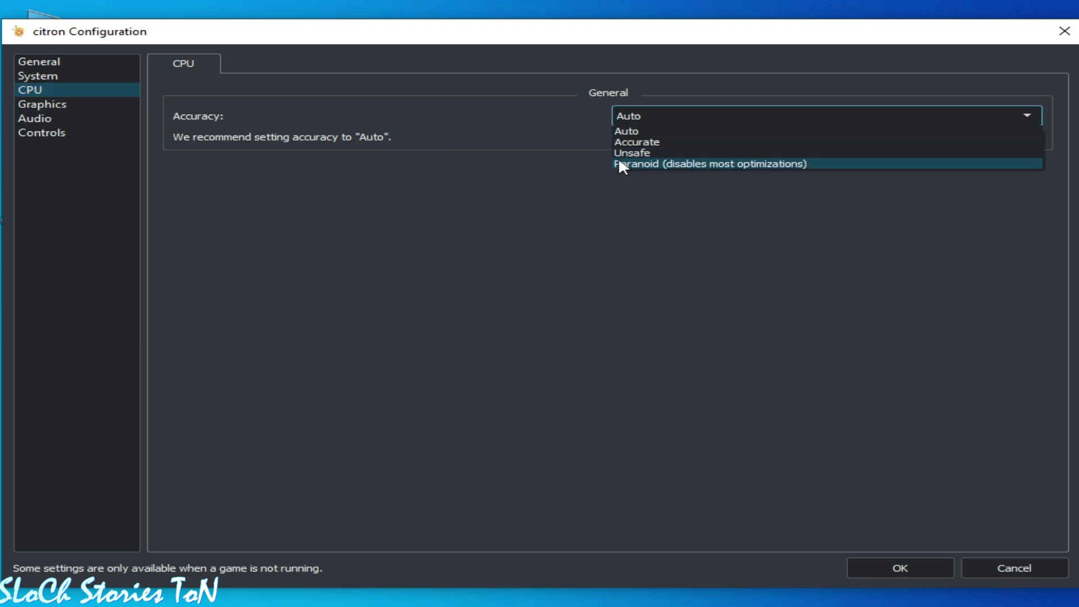
{"action": "left_click", "coordinate": [634, 152]}
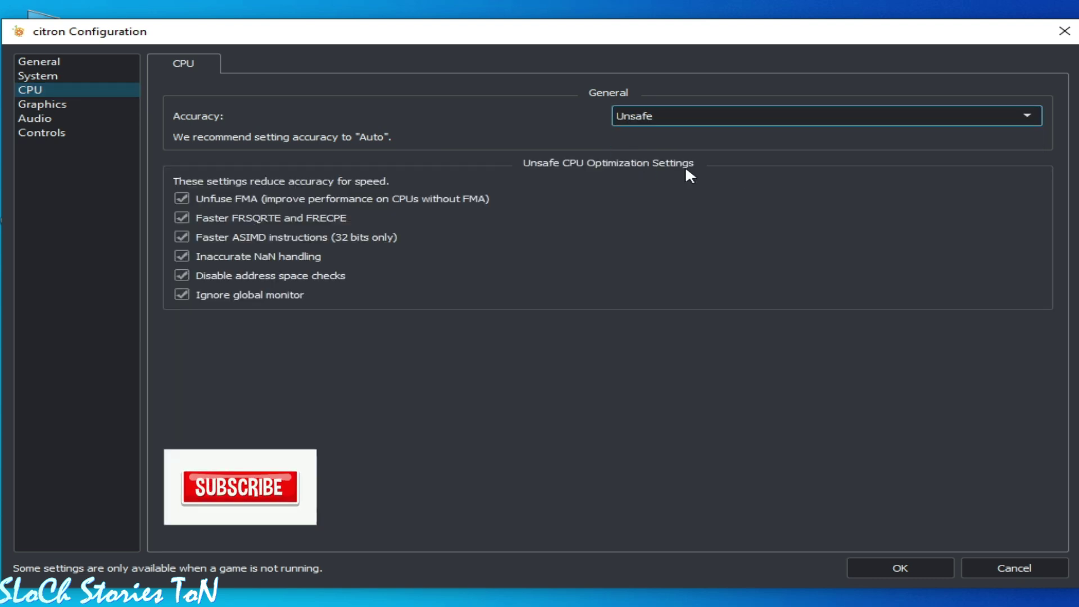
{"action": "left_click", "coordinate": [697, 115]}
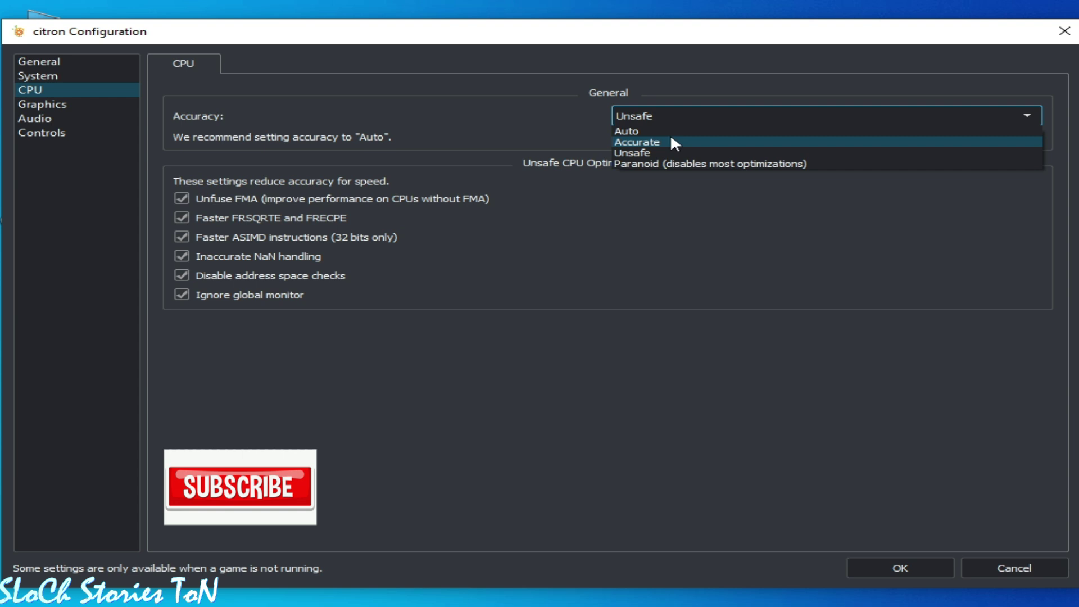
{"action": "left_click", "coordinate": [635, 130]}
{"action": "left_click", "coordinate": [681, 118]}
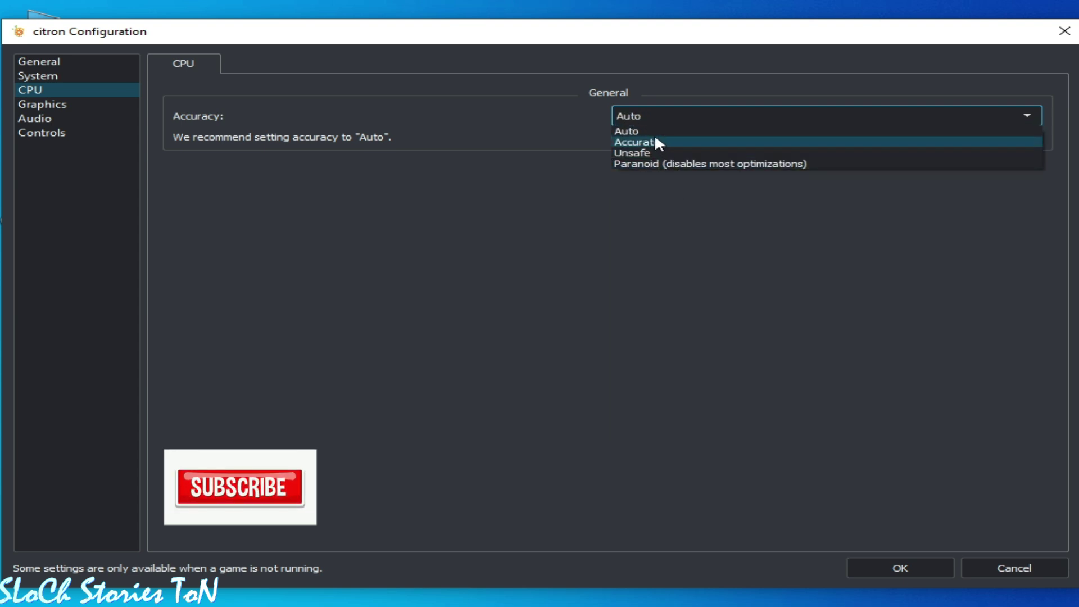
{"action": "left_click", "coordinate": [654, 152]}
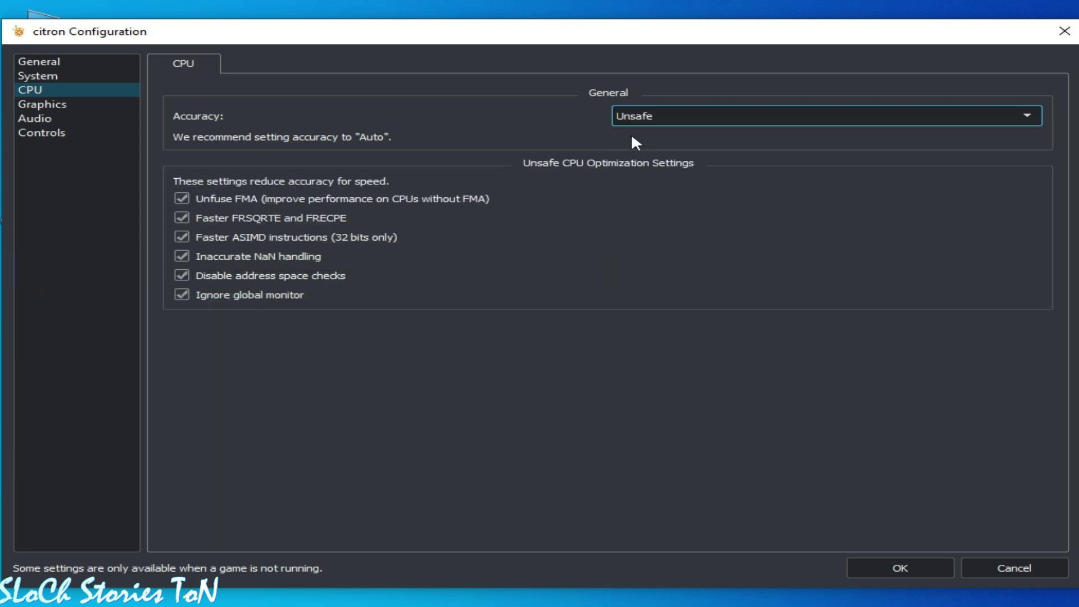
{"action": "left_click", "coordinate": [663, 114]}
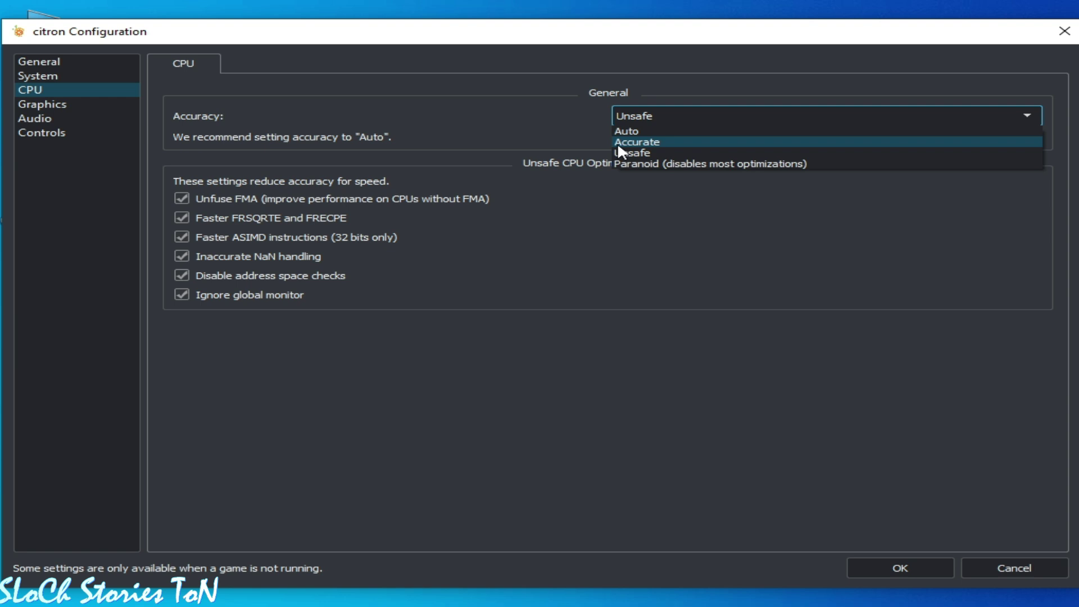
{"action": "left_click", "coordinate": [642, 132]}
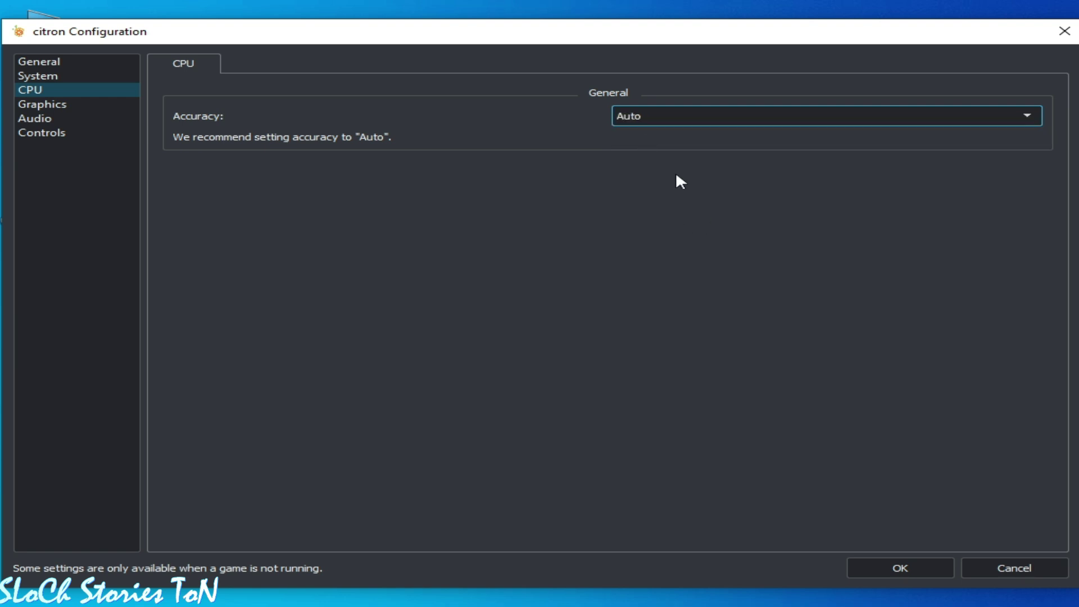
Step: Choose Vulkan as the graphics API and NVIDIA GeForce GTX 970 as the rendering device
{"action": "left_click", "coordinate": [34, 106]}
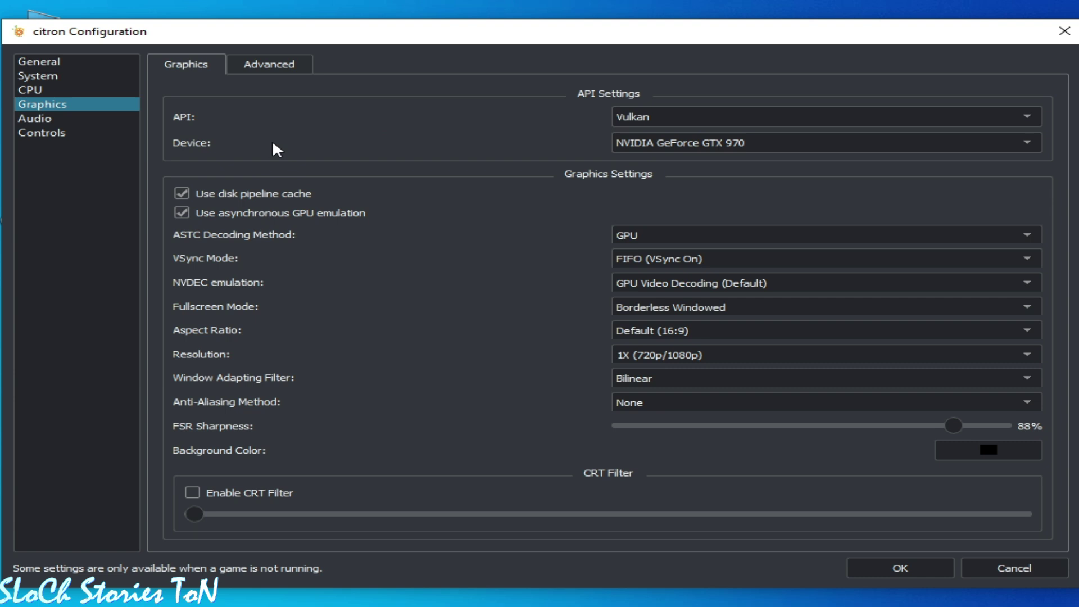
{"action": "left_click", "coordinate": [659, 117]}
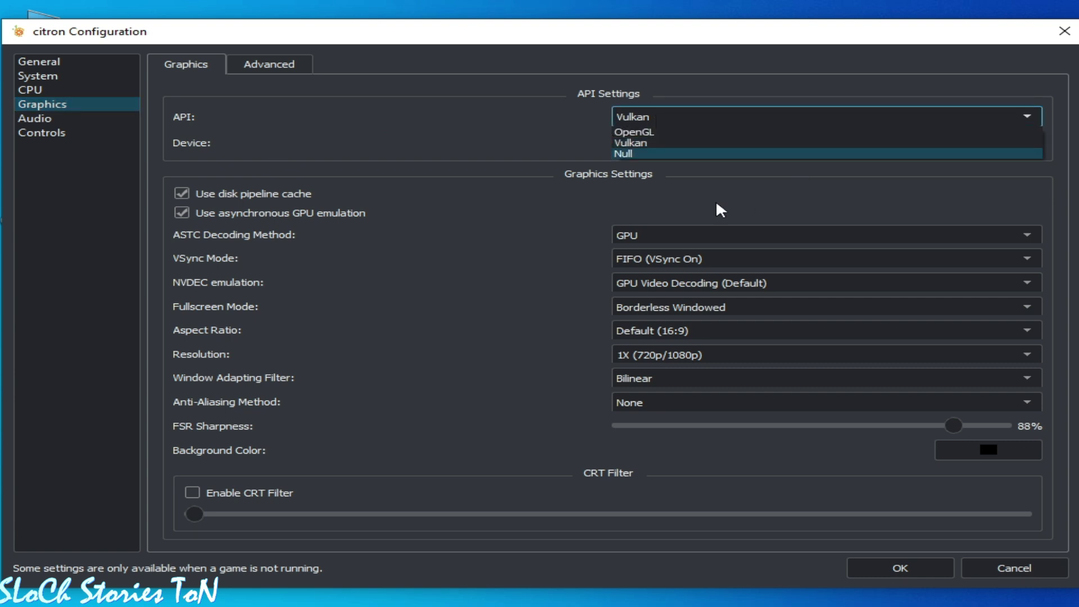
{"action": "left_click", "coordinate": [639, 145]}
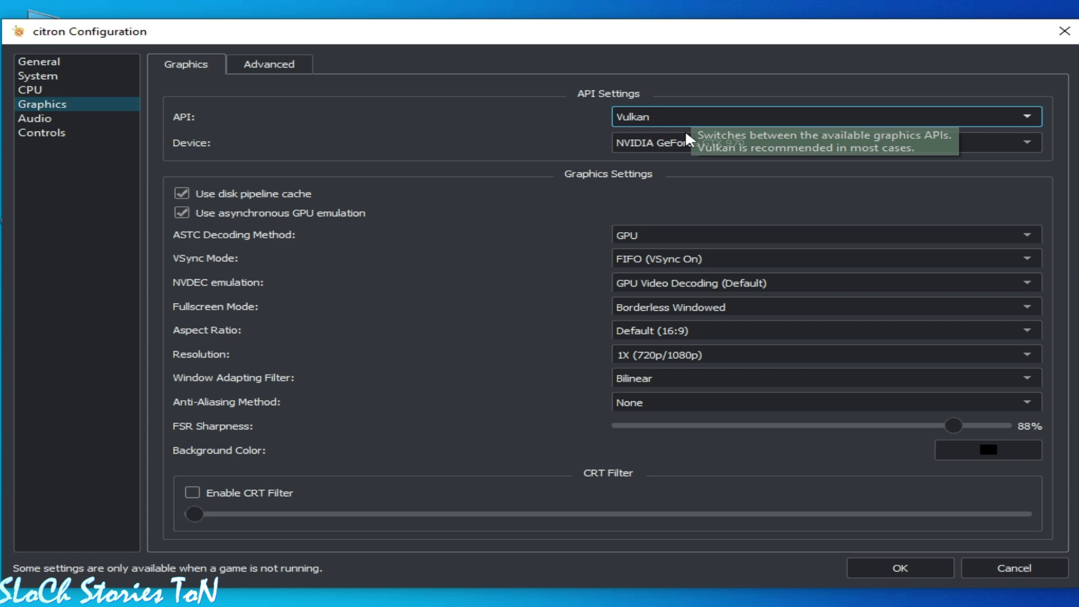
{"action": "left_click", "coordinate": [733, 143]}
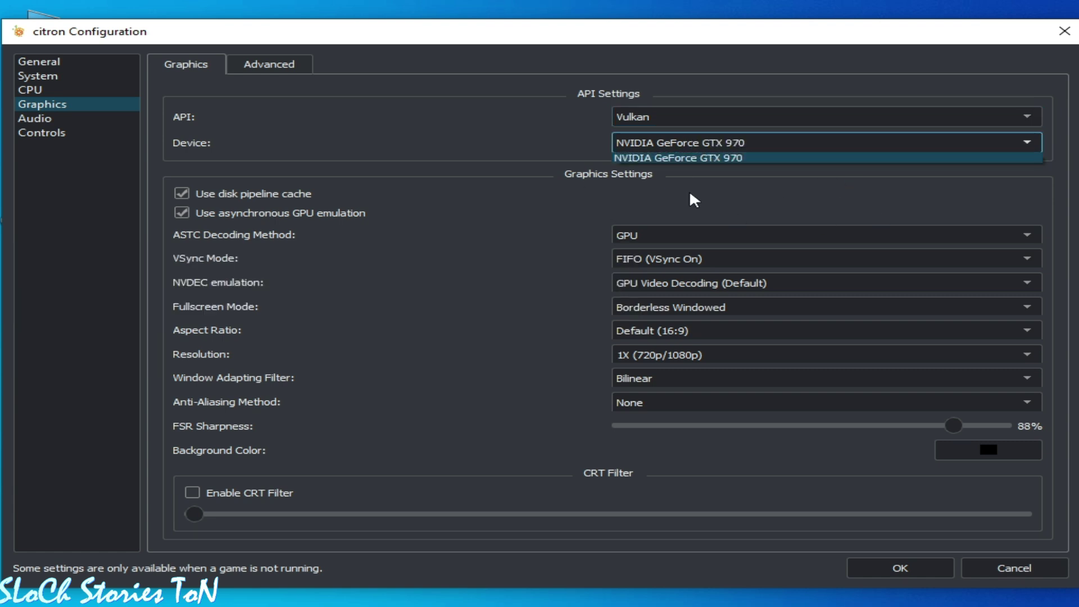
{"action": "left_click", "coordinate": [715, 158]}
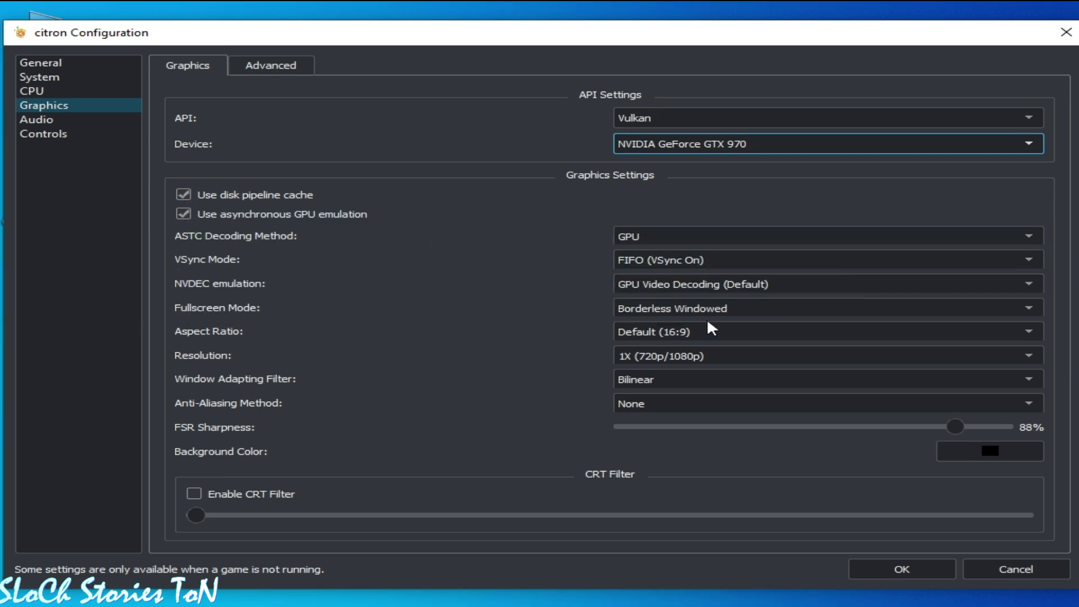
Step: Set the VSync mode to Immediate (VSync Off) and NVDEC emulation to GPU Video Decoding (Default)
{"action": "left_click", "coordinate": [753, 260]}
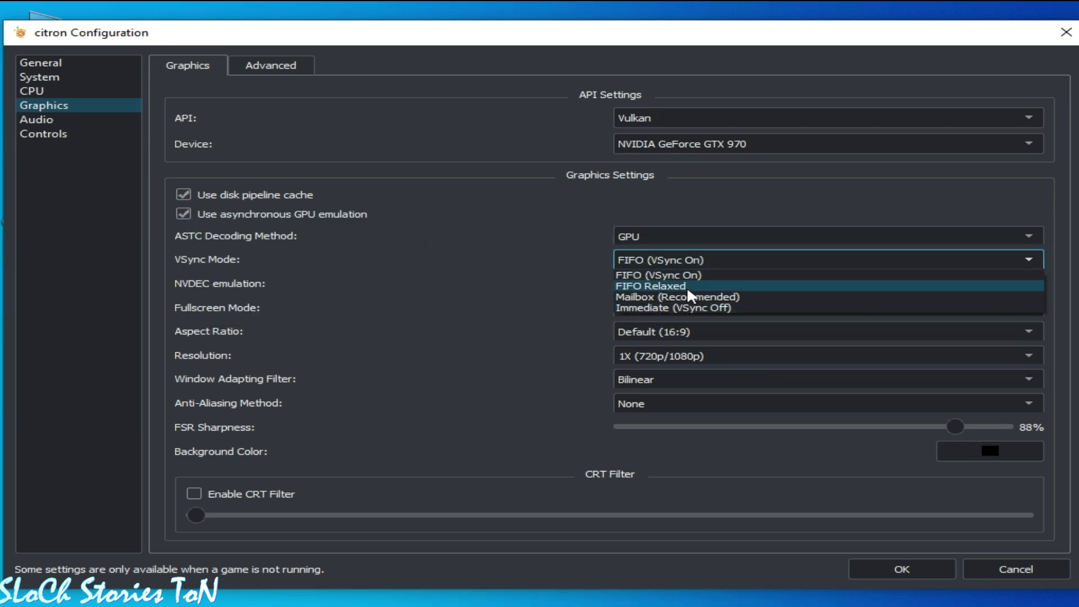
{"action": "left_click", "coordinate": [655, 308]}
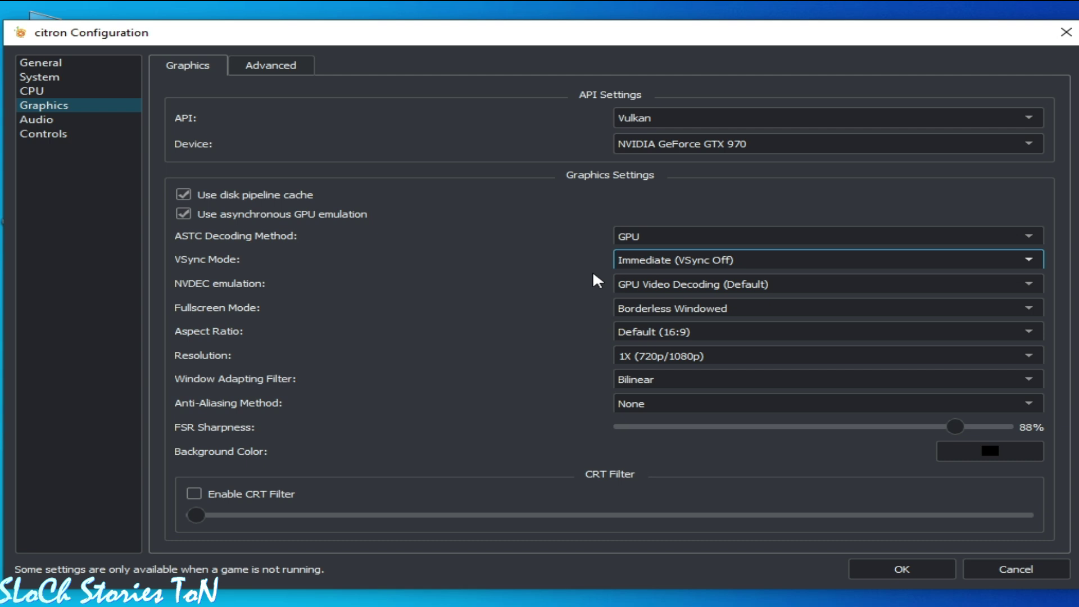
{"action": "left_click", "coordinate": [649, 286]}
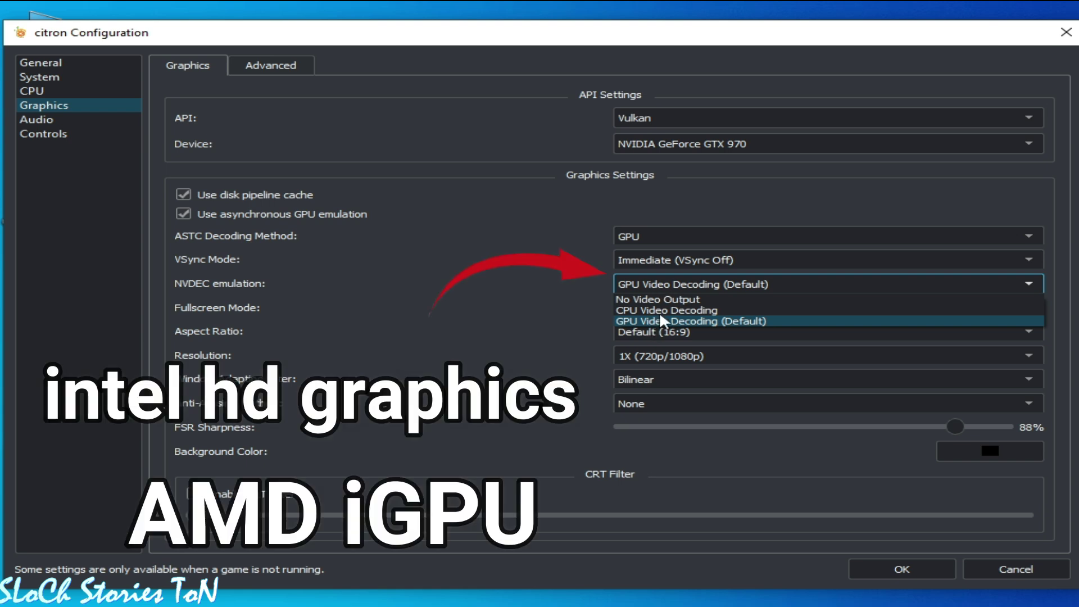
{"action": "left_click", "coordinate": [664, 310]}
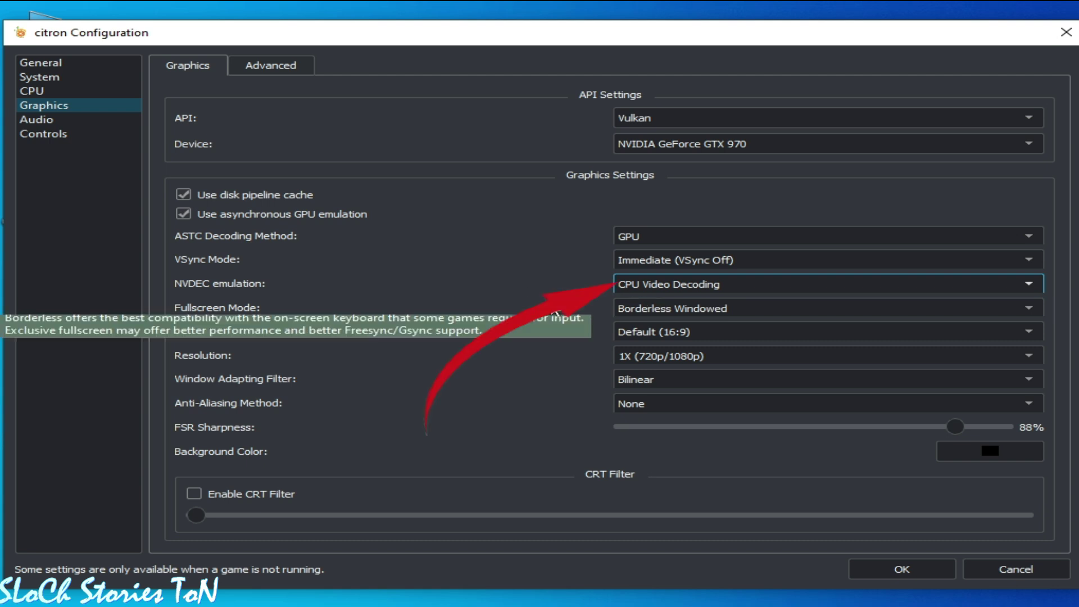
{"action": "left_click", "coordinate": [715, 283]}
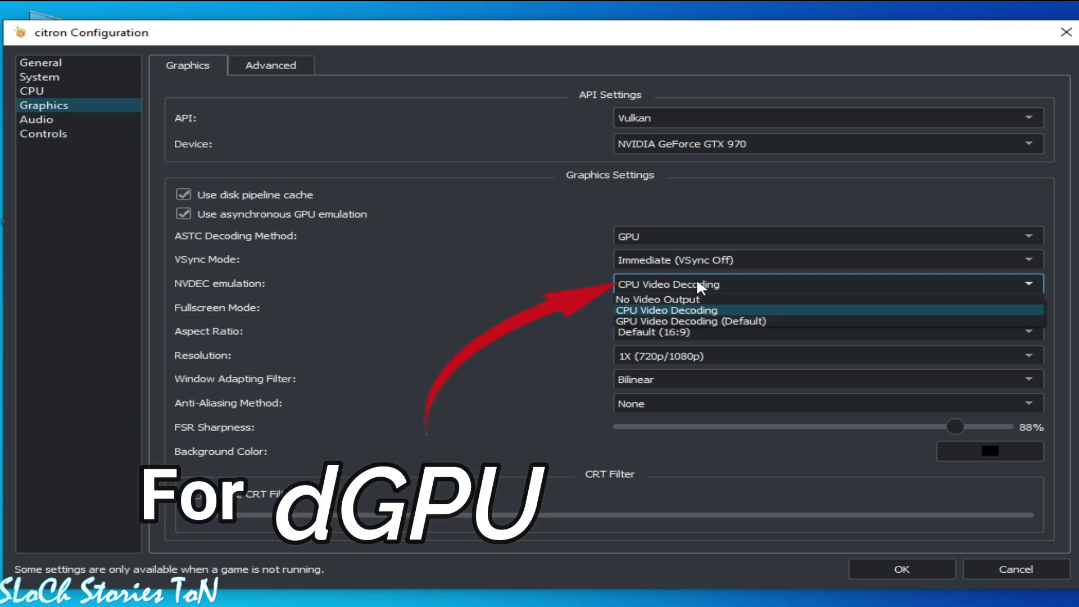
{"action": "left_click", "coordinate": [698, 323]}
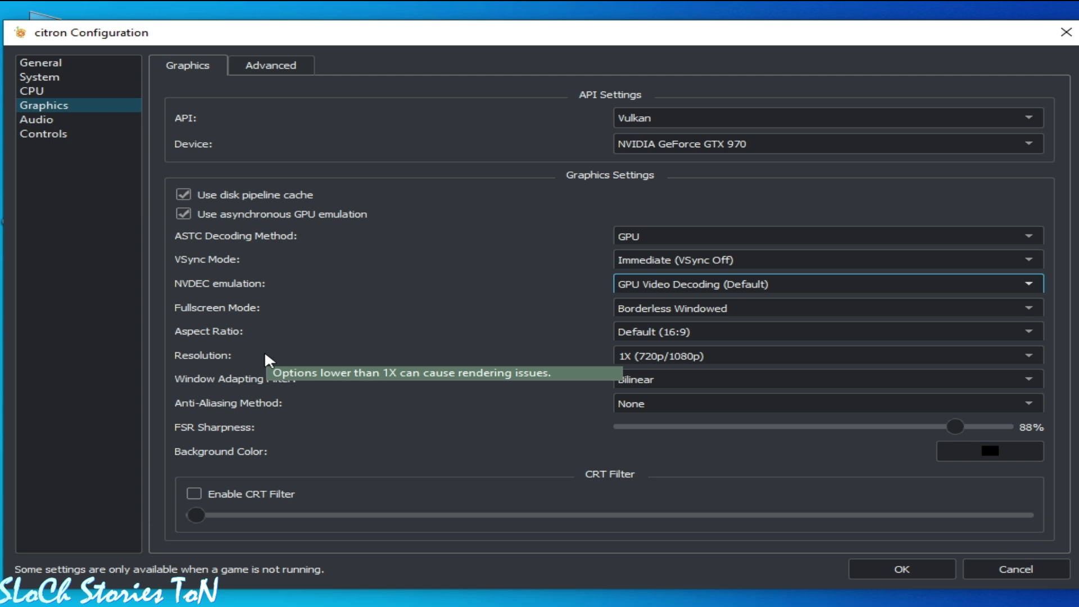
Step: Set the graphics resolution to 0.5X (360p/540p) [EXPERIMENTAL] and the anti-aliasing method to FXAA
{"action": "left_click", "coordinate": [635, 354]}
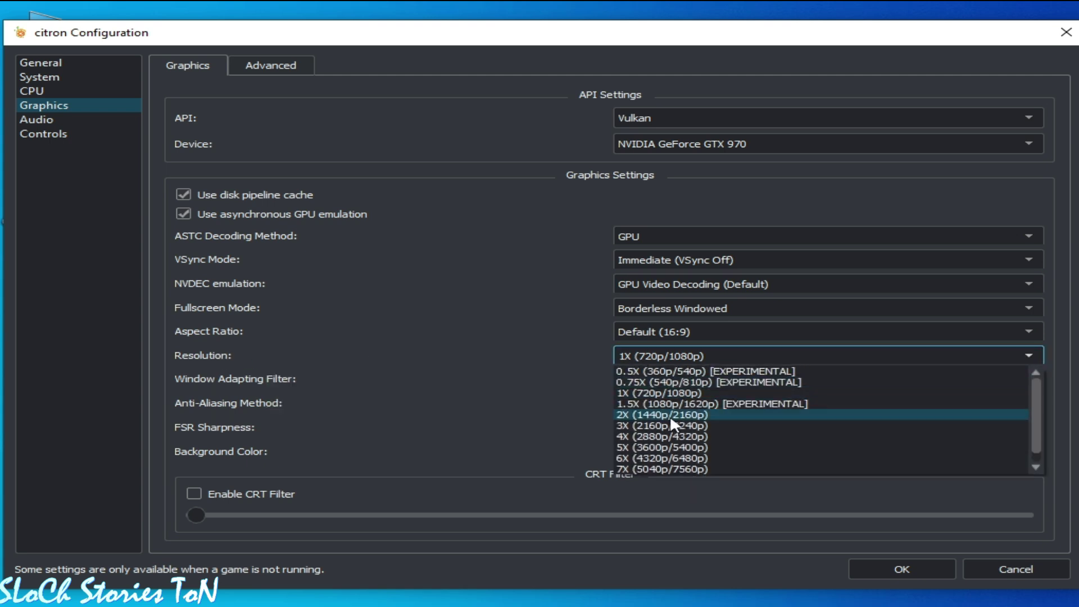
{"action": "left_click", "coordinate": [632, 388]}
{"action": "left_click", "coordinate": [654, 356]}
{"action": "left_click", "coordinate": [656, 371]}
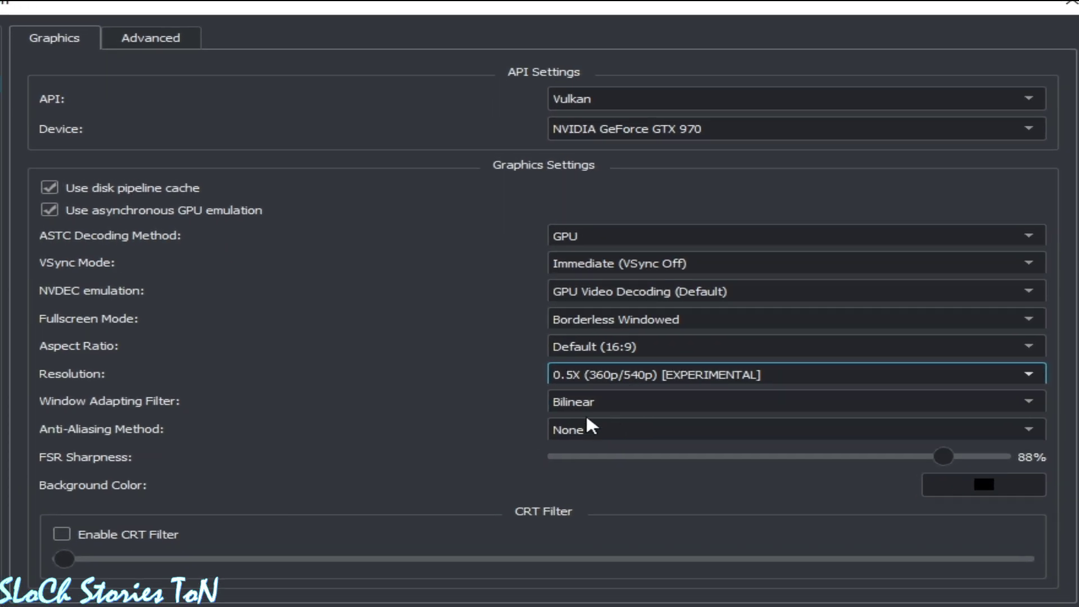
{"action": "left_click", "coordinate": [609, 425]}
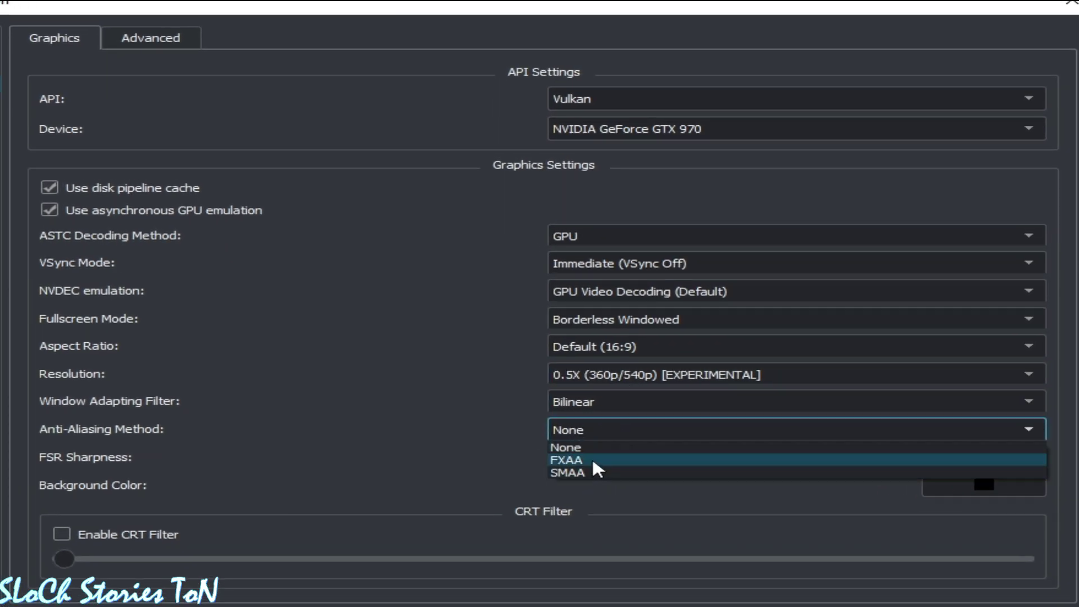
{"action": "left_click", "coordinate": [569, 461]}
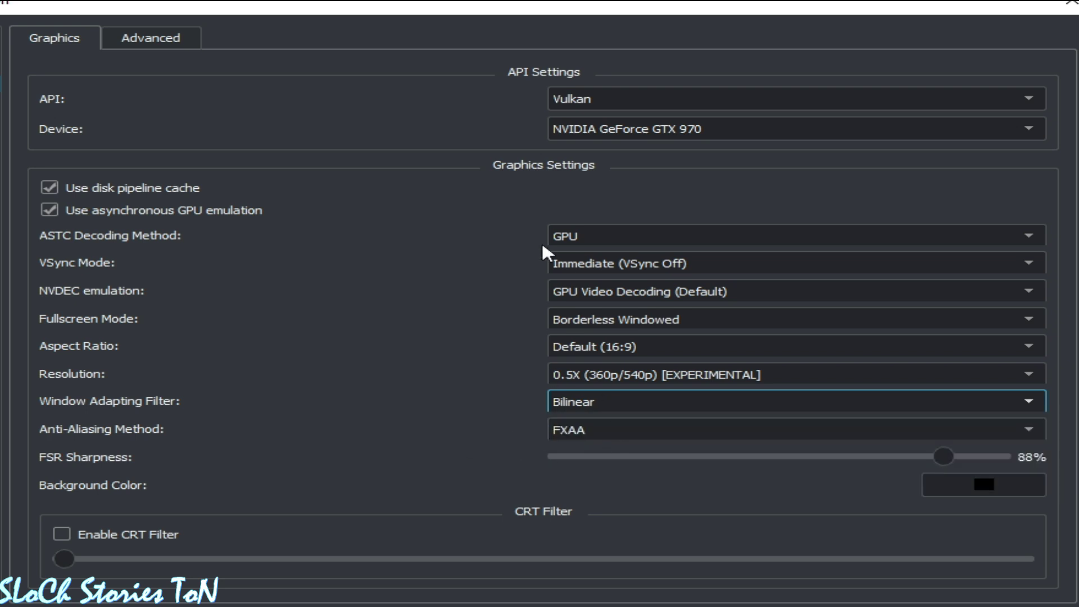
Step: Choose High as the accuracy level in the advanced graphics settings
{"action": "left_click", "coordinate": [156, 38]}
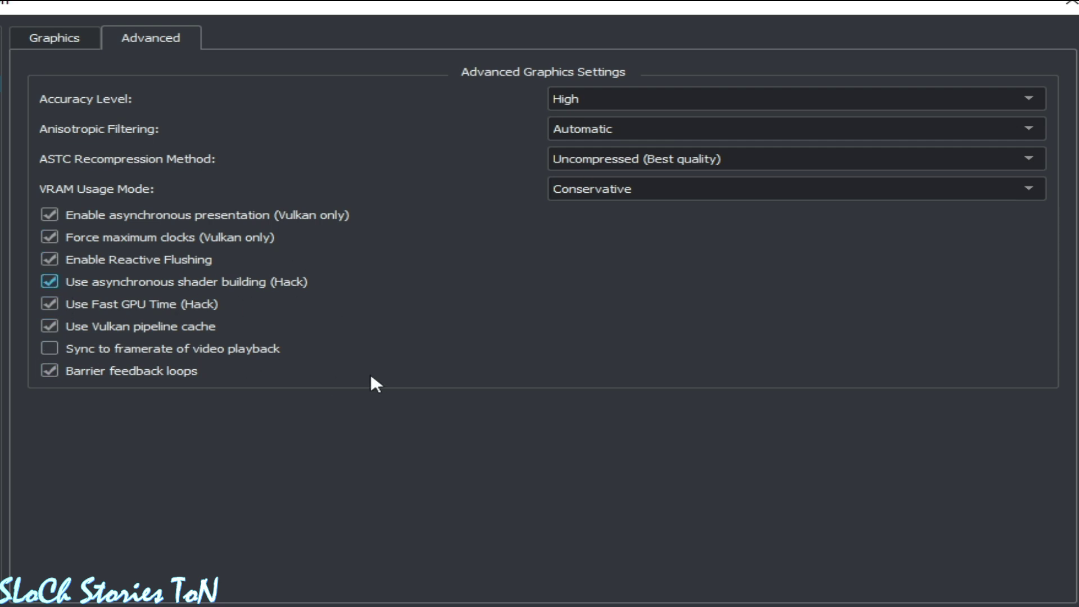
{"action": "left_click", "coordinate": [636, 97]}
{"action": "left_click", "coordinate": [604, 128]}
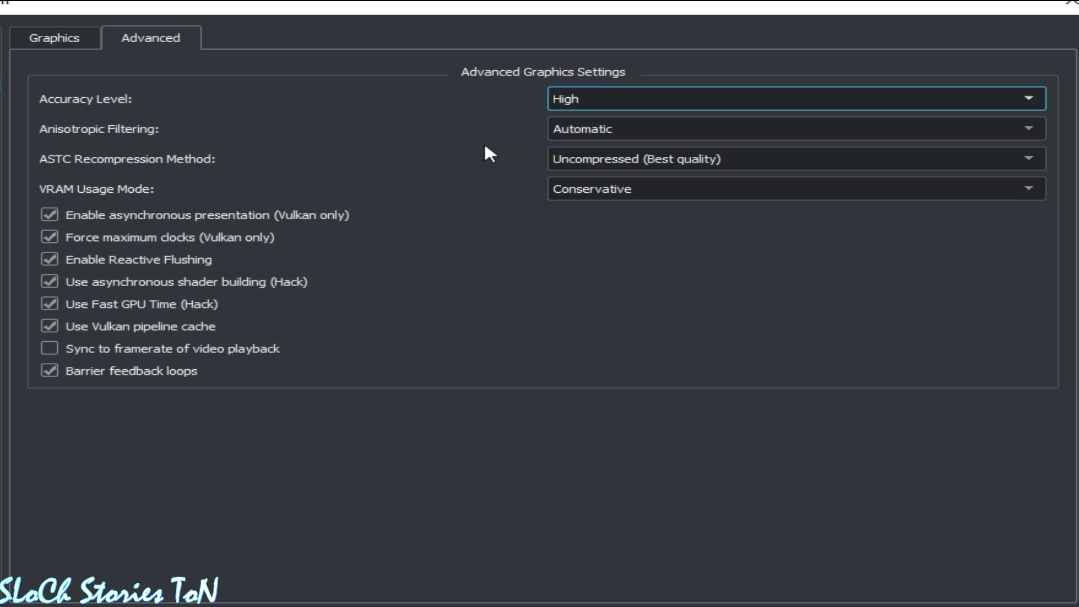
Step: Set the ASTC recompression method to BC3 (Medium quality) and the VRAM usage mode to Conservative
{"action": "left_click", "coordinate": [660, 159]}
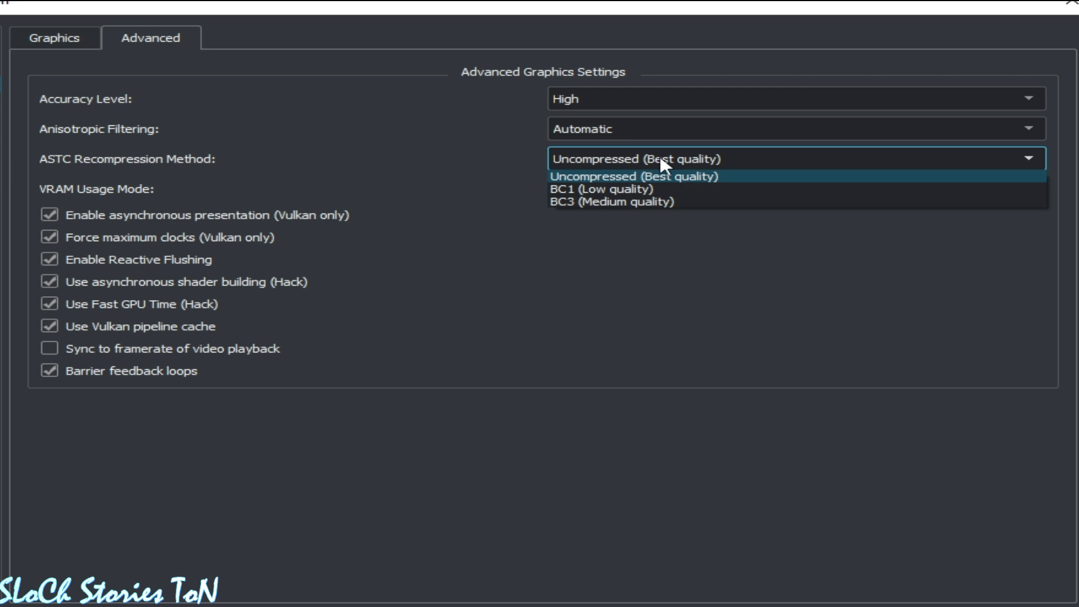
{"action": "left_click", "coordinate": [597, 202]}
{"action": "left_click", "coordinate": [640, 188]}
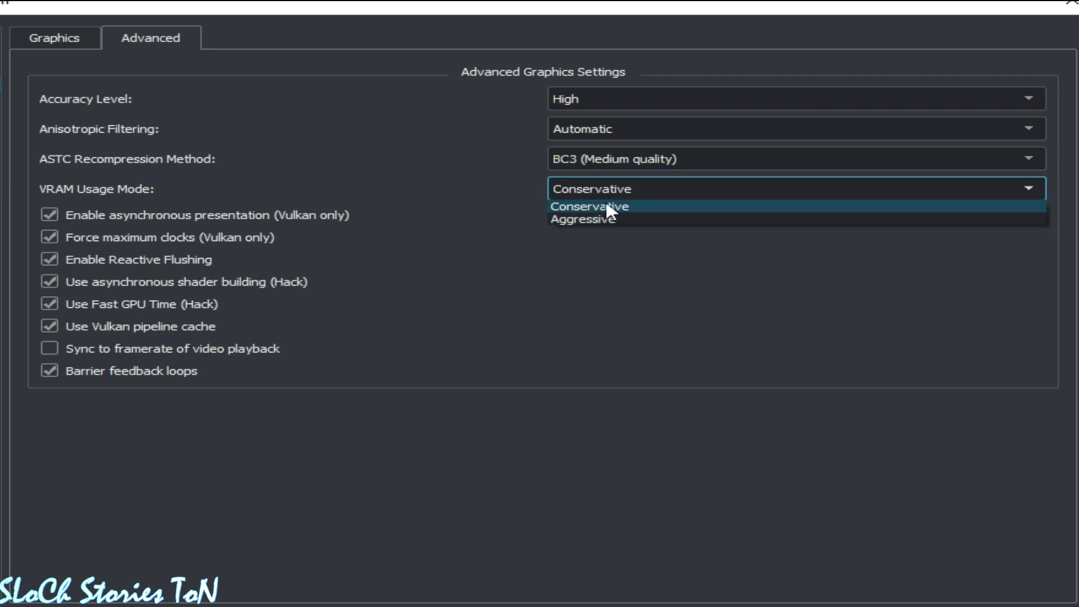
{"action": "left_click", "coordinate": [623, 207]}
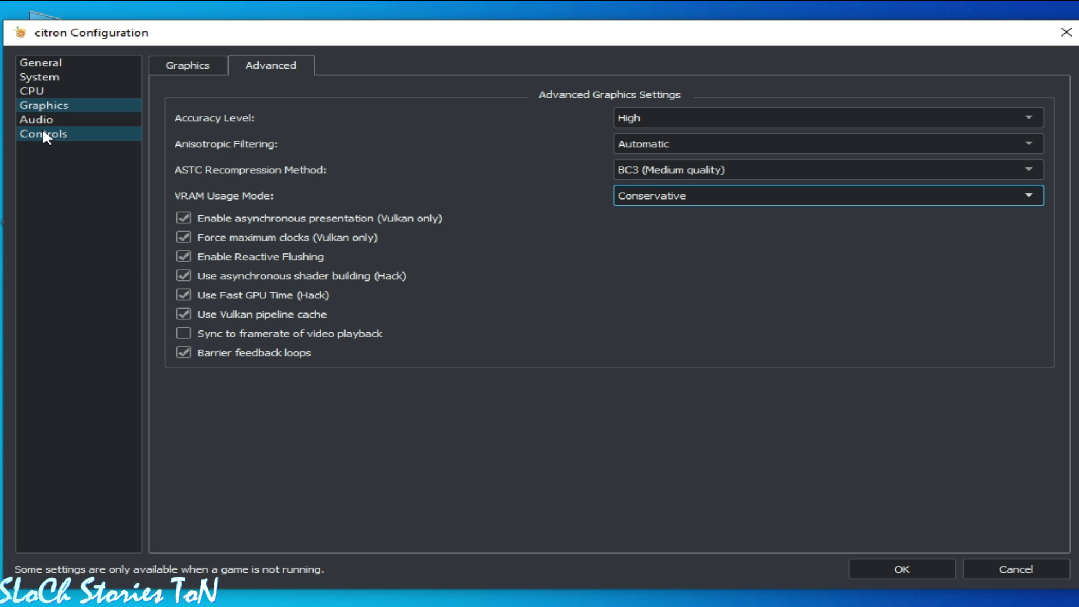
Step: Switch the console mode to Handheld in the controls settings and save the configuration
{"action": "left_click", "coordinate": [43, 133]}
{"action": "left_click", "coordinate": [260, 523]}
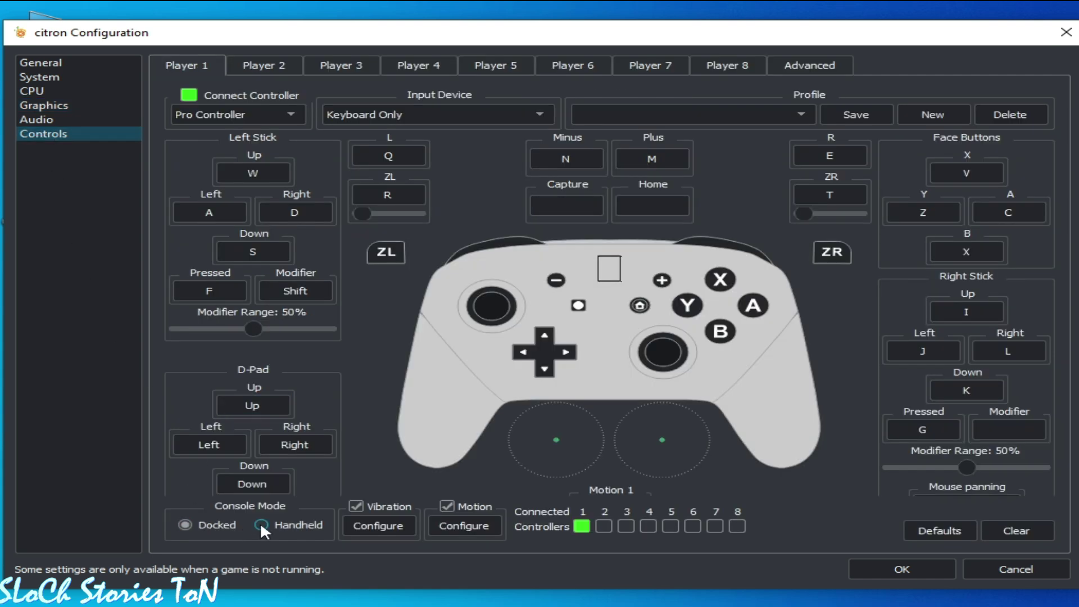
{"action": "left_click", "coordinate": [900, 570]}
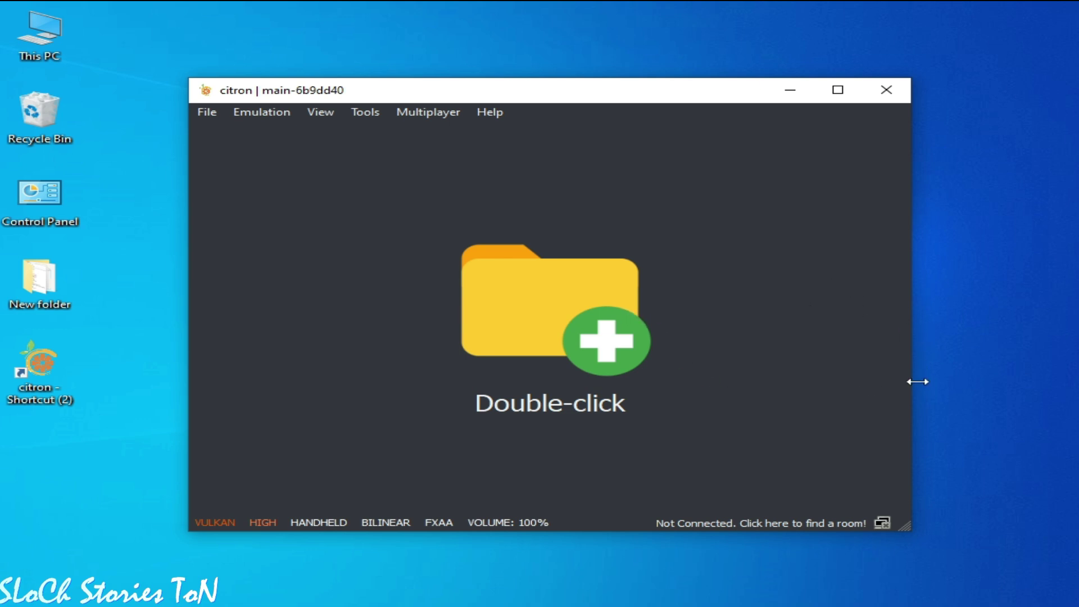
Step: Open the NVIDIA Control Panel from the desktop and set Vertical sync to Off in the global 3D settings
{"action": "right_click", "coordinate": [953, 306]}
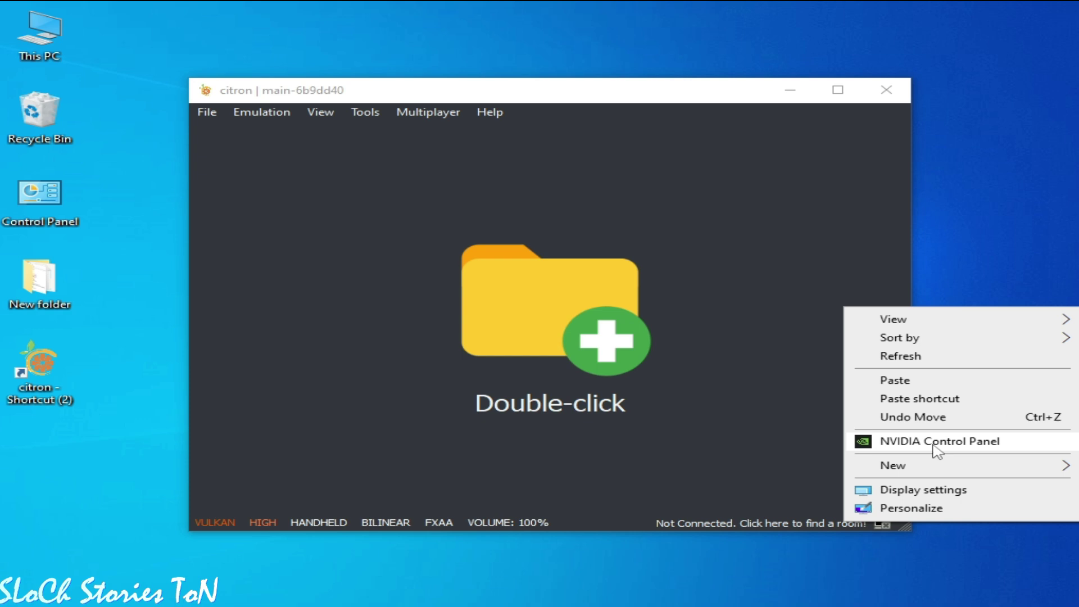
{"action": "left_click", "coordinate": [950, 441]}
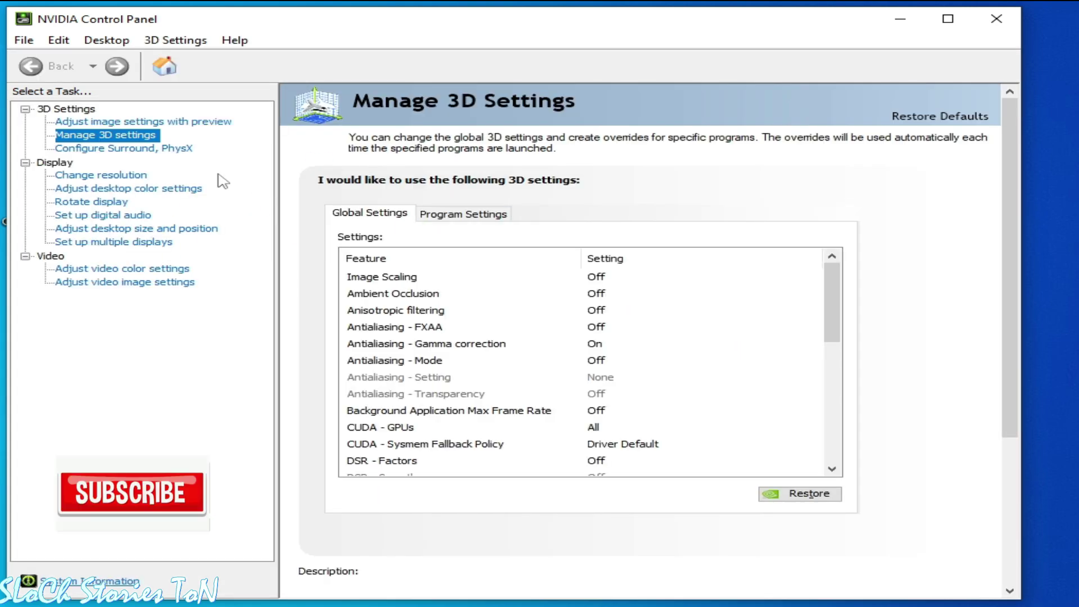
{"action": "left_click_drag", "start_coordinate": [823, 288], "coordinate": [855, 404]}
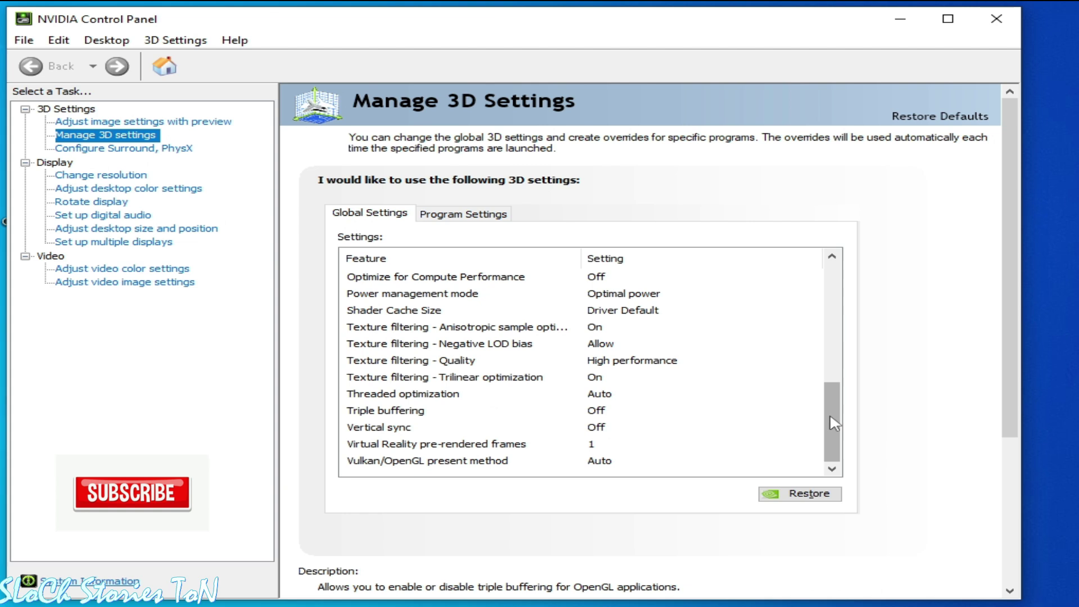
{"action": "left_click", "coordinate": [600, 430]}
{"action": "left_click", "coordinate": [600, 430]}
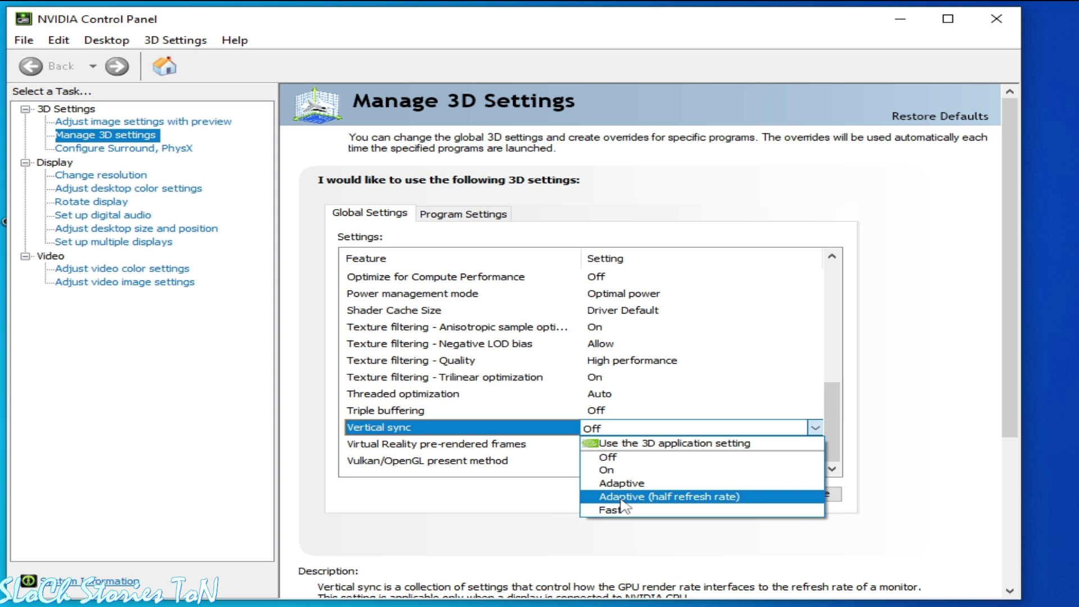
{"action": "left_click", "coordinate": [615, 460]}
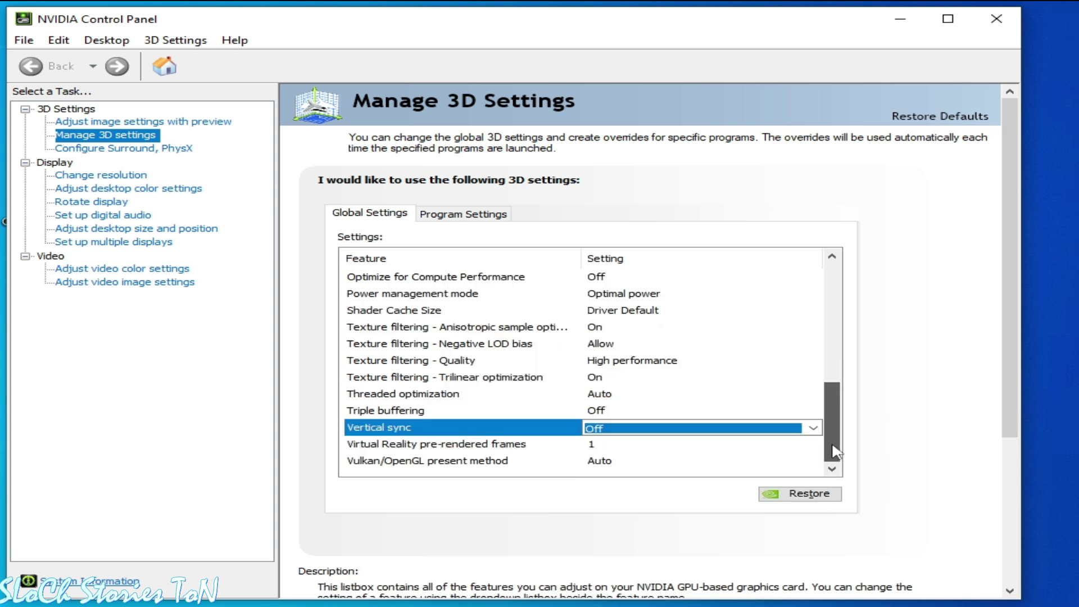
Step: Set the Vulkan/OpenGL present method to Prefer layered on DXGI Swapchain in the global 3D settings
{"action": "left_click", "coordinate": [612, 468]}
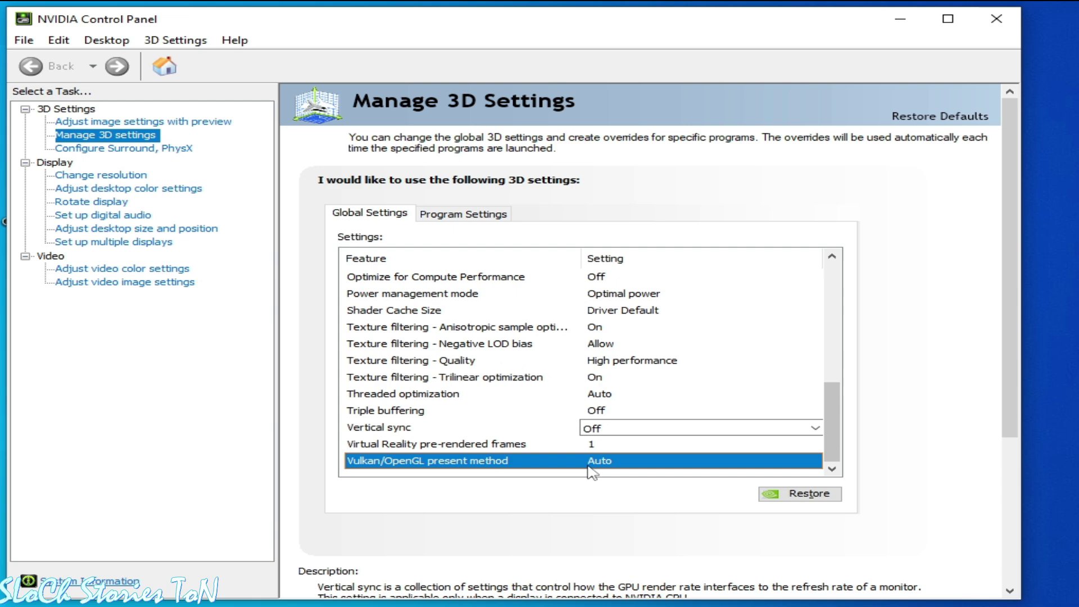
{"action": "left_click", "coordinate": [598, 465]}
{"action": "left_click", "coordinate": [623, 503]}
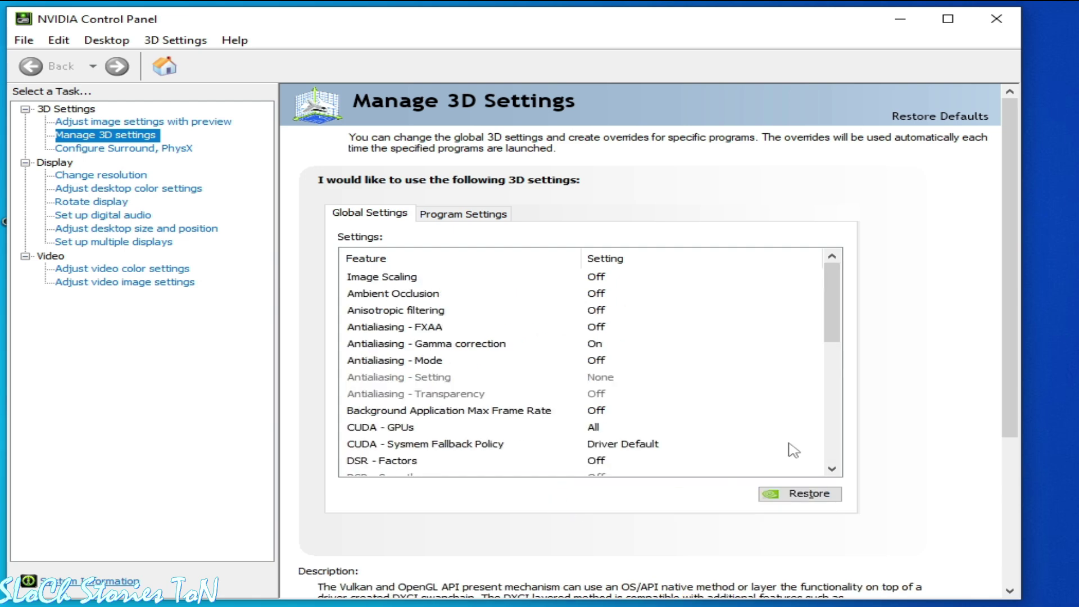
Step: Set the Power management mode to Optimal power in the global 3D settings
{"action": "left_click_drag", "start_coordinate": [834, 407], "coordinate": [567, 410]}
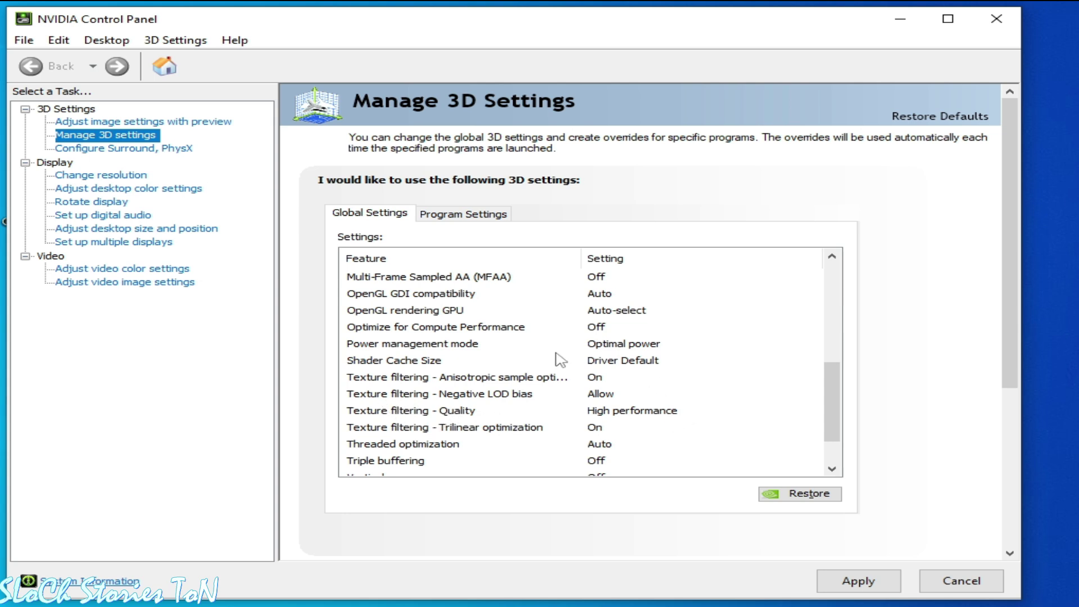
{"action": "left_click", "coordinate": [625, 349]}
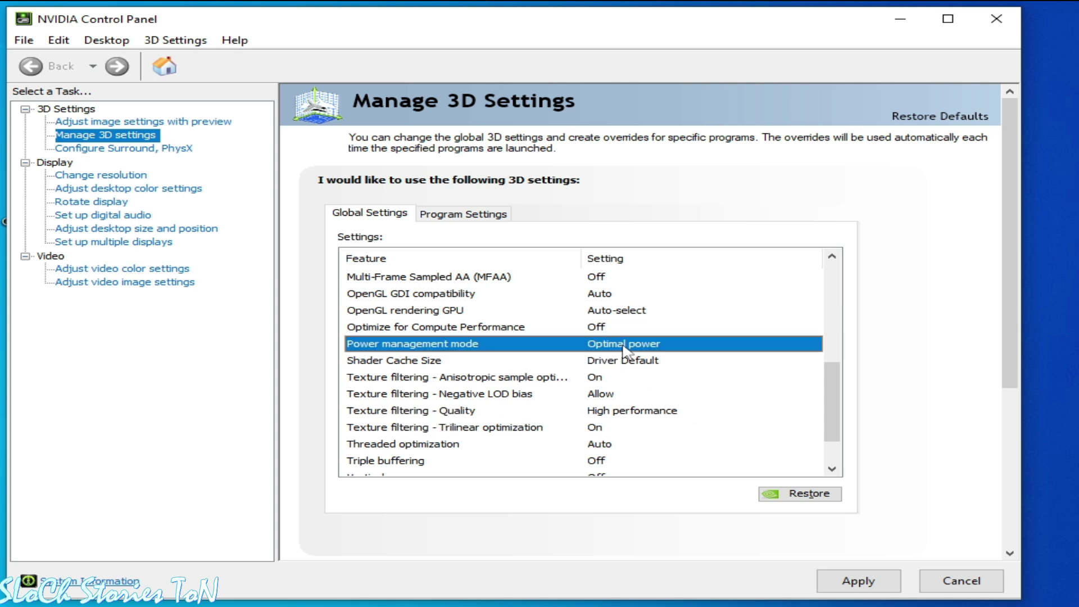
{"action": "left_click", "coordinate": [625, 349]}
{"action": "left_click", "coordinate": [816, 344]}
{"action": "left_click", "coordinate": [815, 385]}
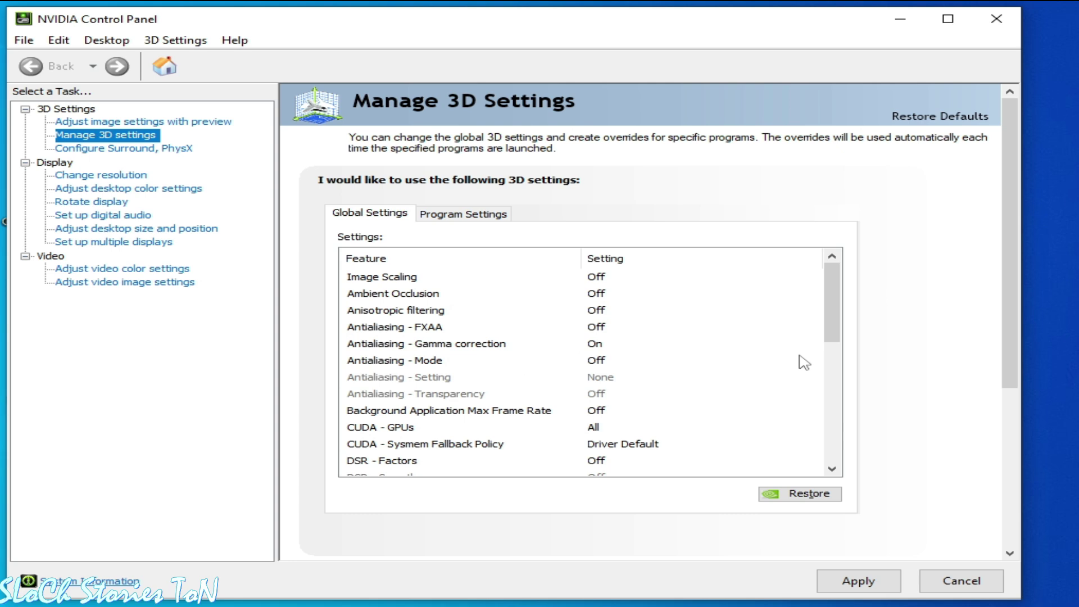
Step: Set Texture filtering - Quality to High performance and apply the global 3D settings
{"action": "scroll", "coordinate": [815, 376], "scroll_direction": "down", "scroll_amount": 3}
{"action": "scroll", "coordinate": [830, 362], "scroll_direction": "up", "scroll_amount": 2}
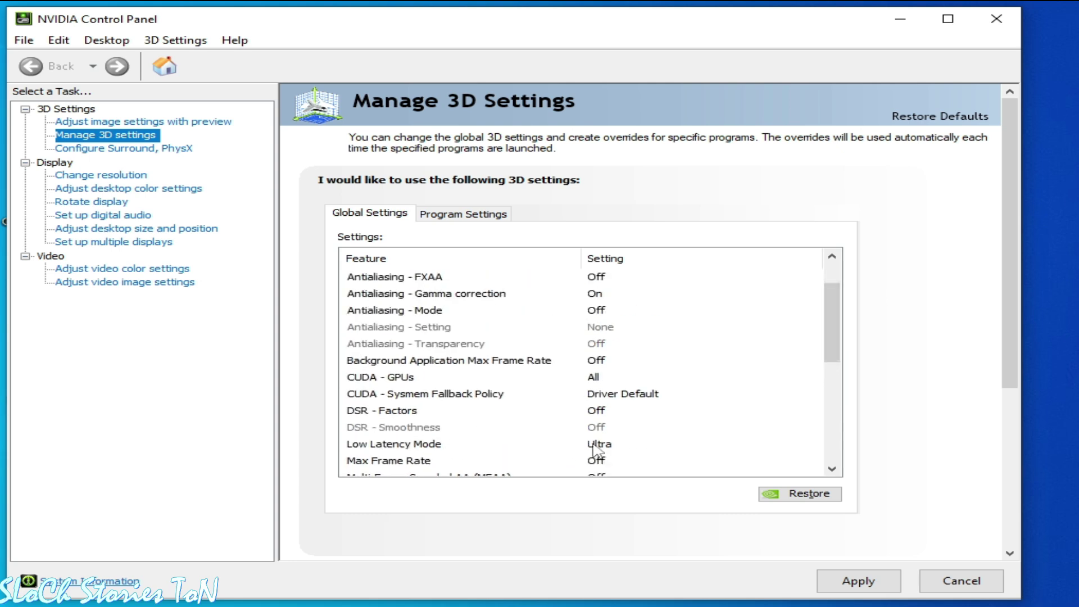
{"action": "left_click_drag", "start_coordinate": [831, 301], "coordinate": [776, 416]}
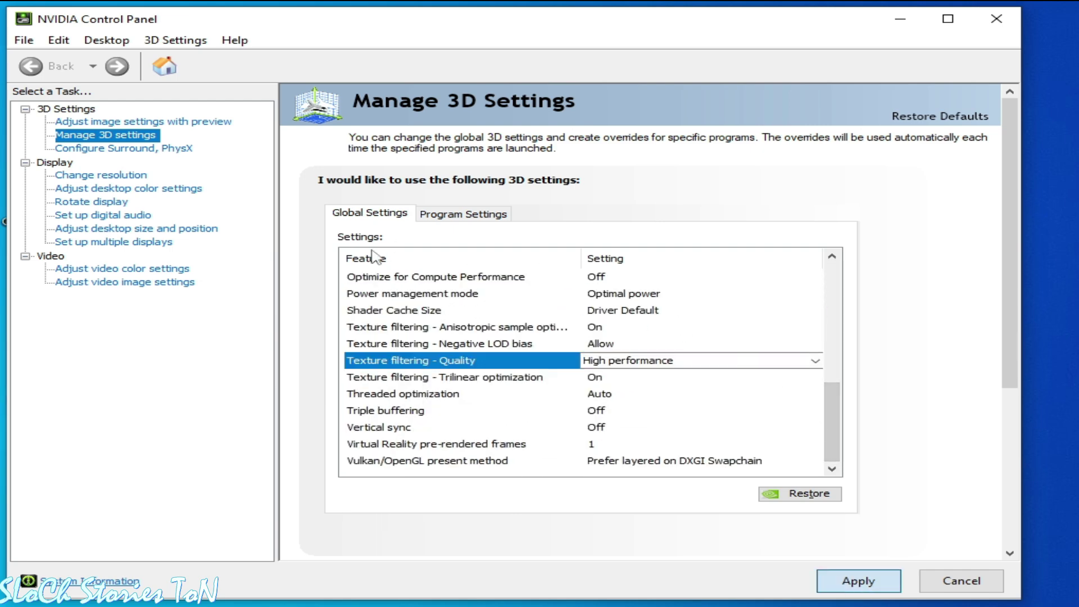
{"action": "left_click", "coordinate": [151, 133]}
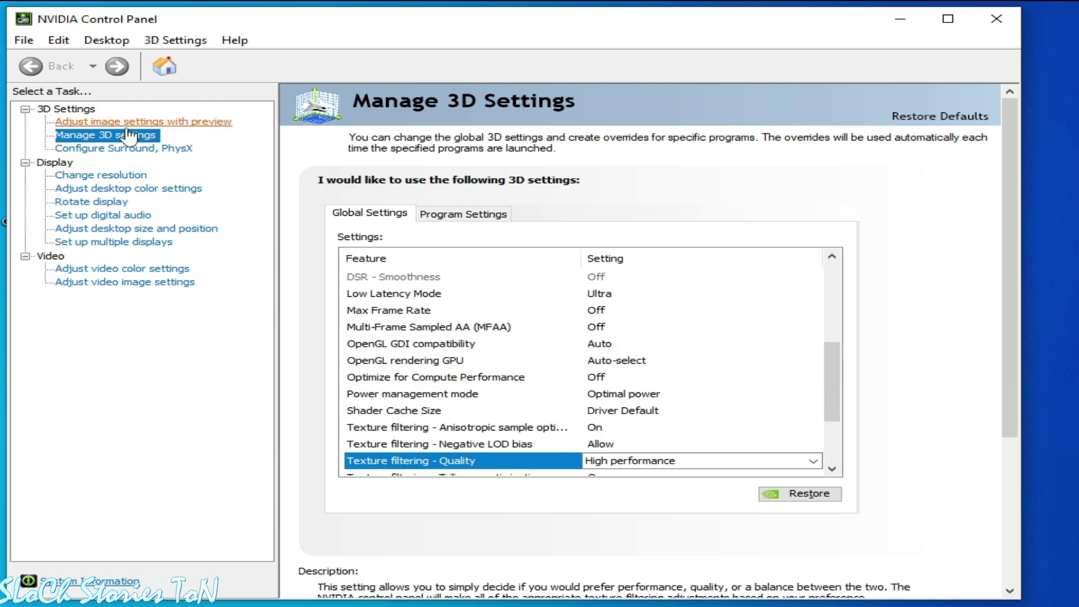
Step: On the image settings with preview page, try the Performance preference, then select Use the advanced 3D image settings
{"action": "left_click", "coordinate": [129, 121]}
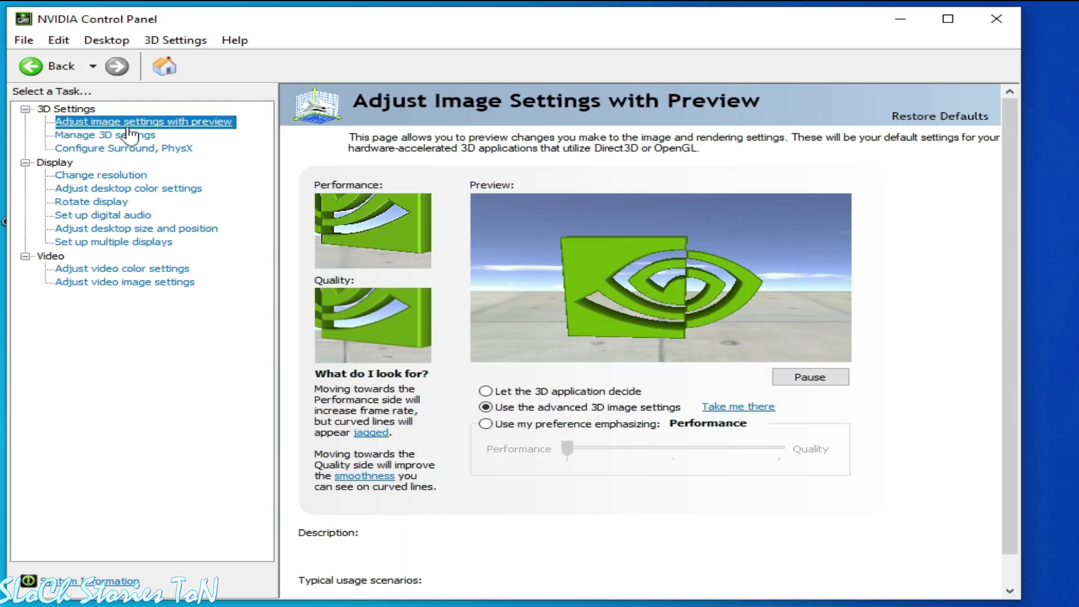
{"action": "left_click", "coordinate": [485, 424]}
{"action": "mouse_move", "coordinate": [567, 448]}
{"action": "left_mouse_down"}
{"action": "mouse_move", "coordinate": [674, 448]}
{"action": "mouse_move", "coordinate": [567, 448]}
{"action": "left_mouse_up"}
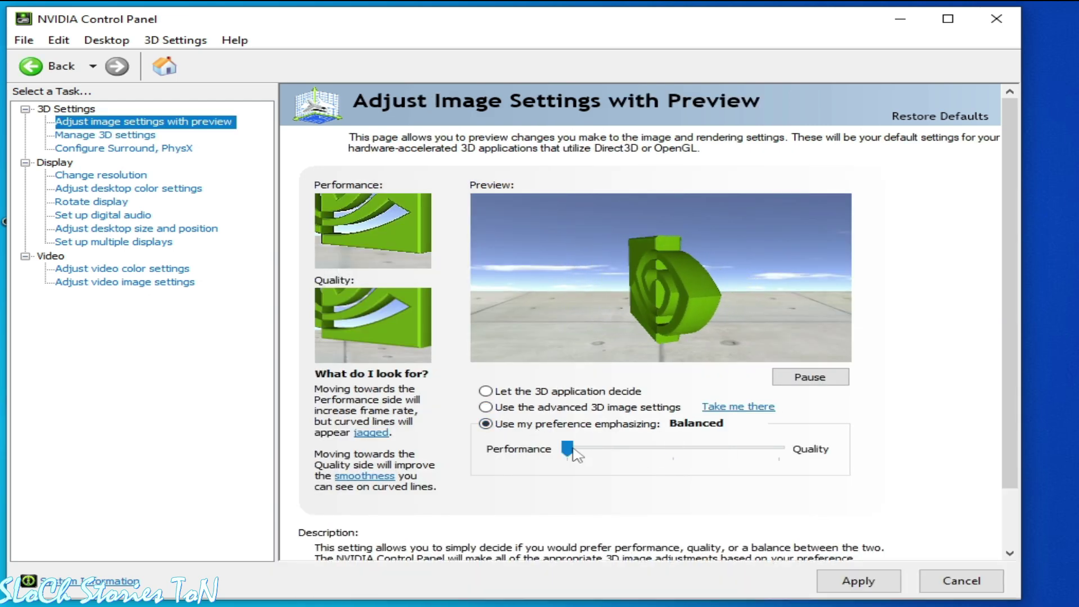
{"action": "left_click", "coordinate": [485, 407]}
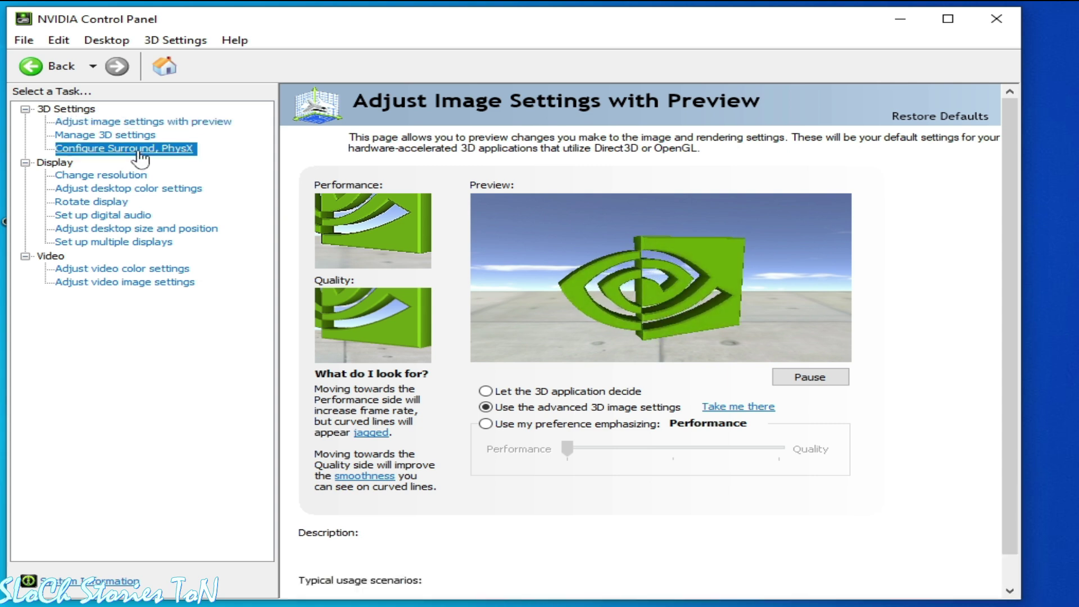
Step: Set the PhysX processor to NVIDIA GeForce GTX 970 and apply the change
{"action": "left_click", "coordinate": [771, 244]}
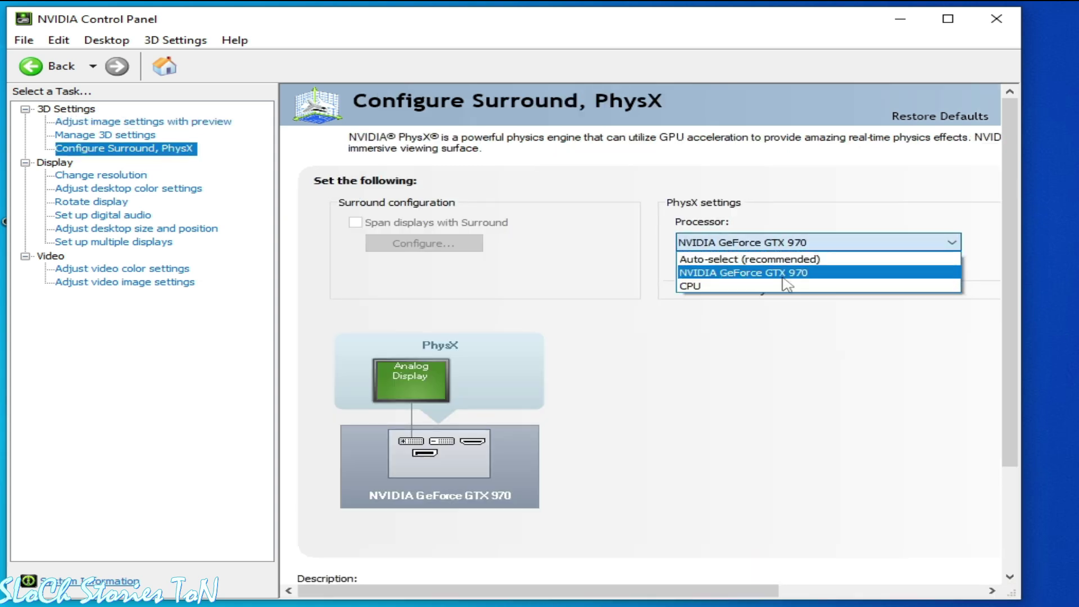
{"action": "left_click", "coordinate": [782, 276]}
{"action": "left_click", "coordinate": [773, 242]}
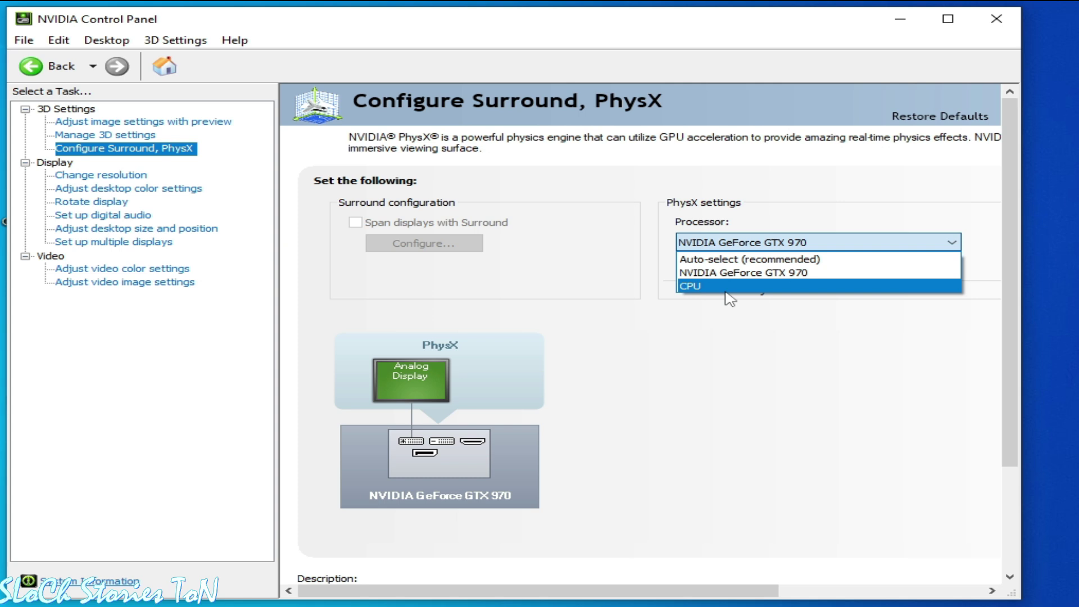
{"action": "left_click", "coordinate": [713, 287]}
{"action": "left_click", "coordinate": [726, 247]}
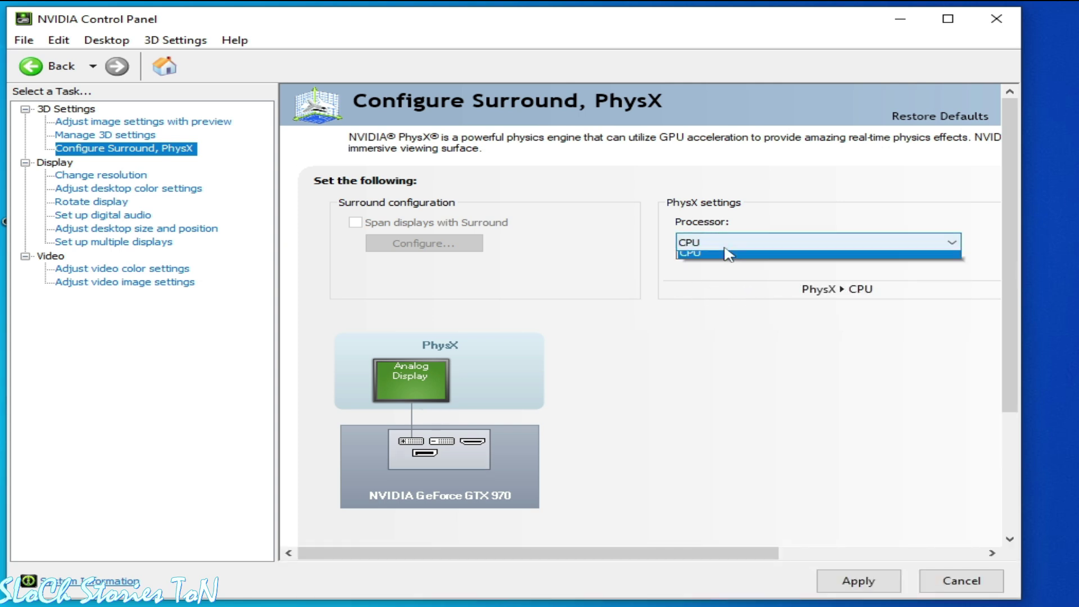
{"action": "left_click", "coordinate": [722, 275]}
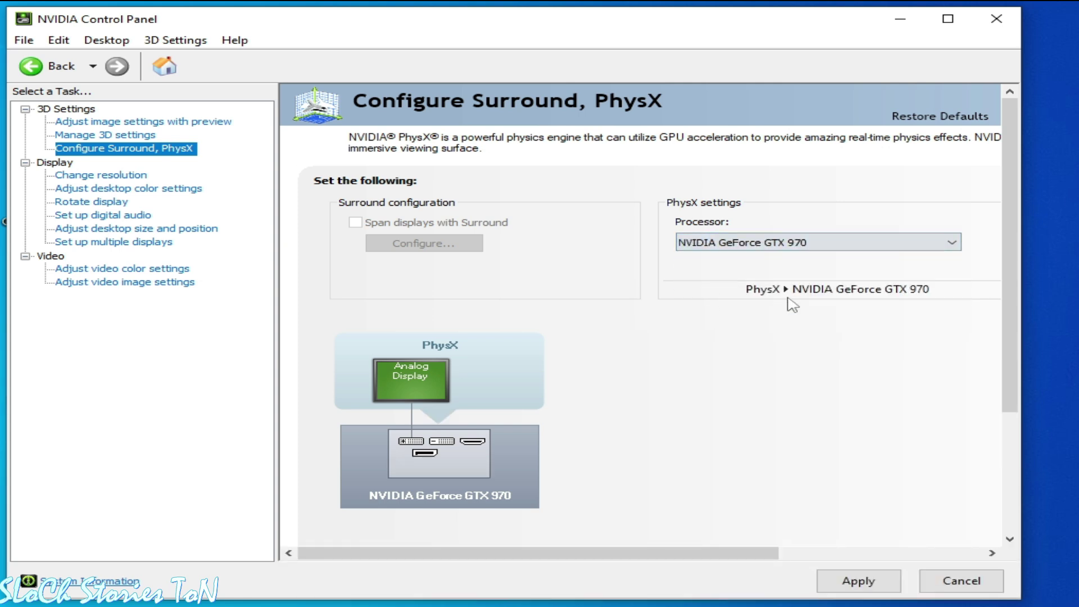
{"action": "left_click", "coordinate": [860, 585]}
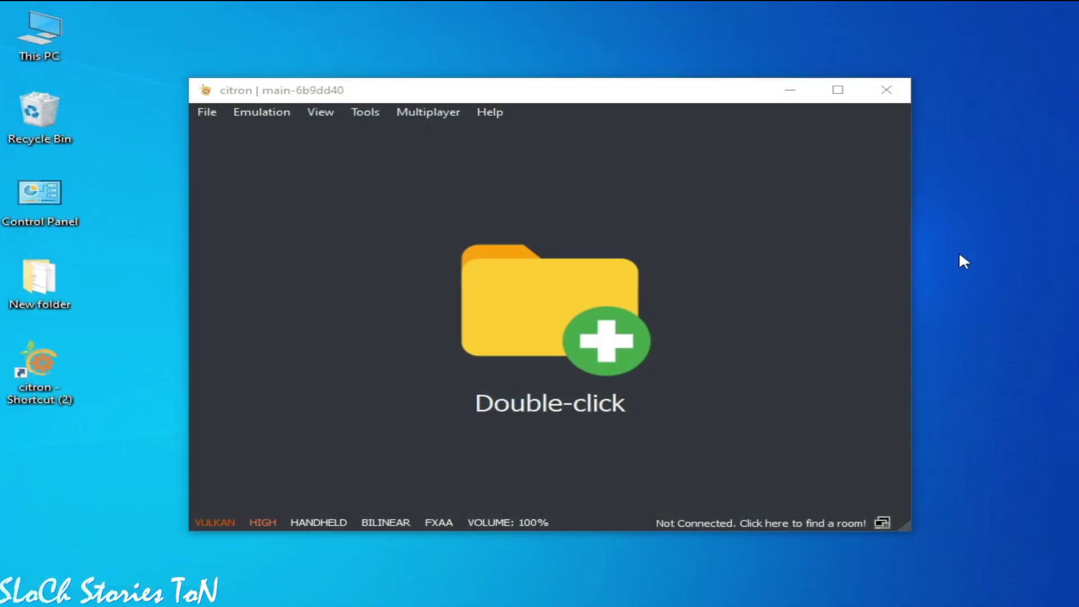
Step: Open the Windows display graphics settings and remove the existing citron entry from the performance preferences
{"action": "right_click", "coordinate": [958, 265]}
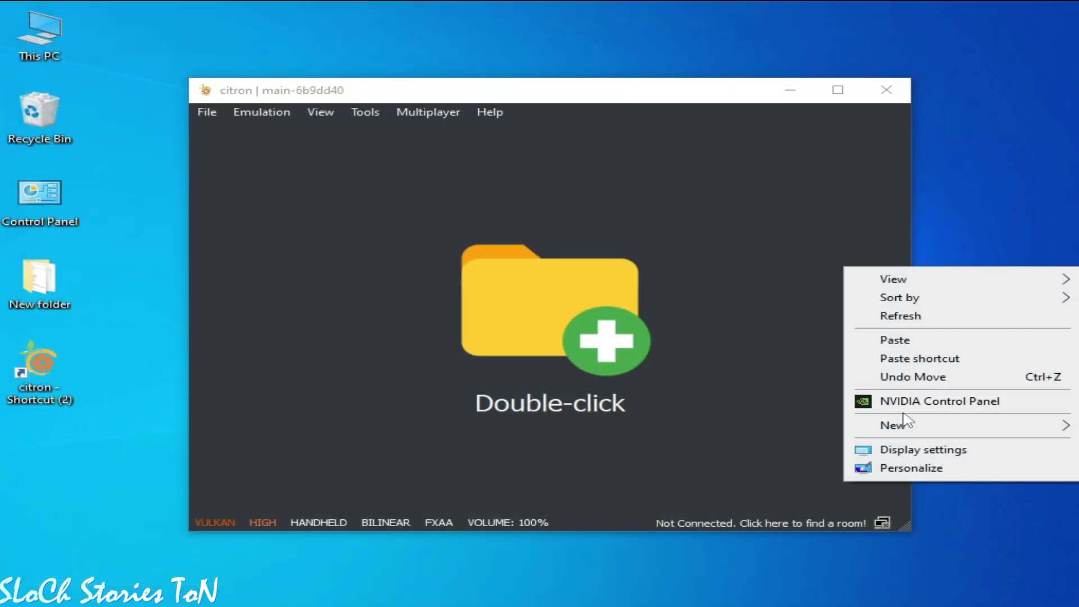
{"action": "left_click", "coordinate": [898, 449]}
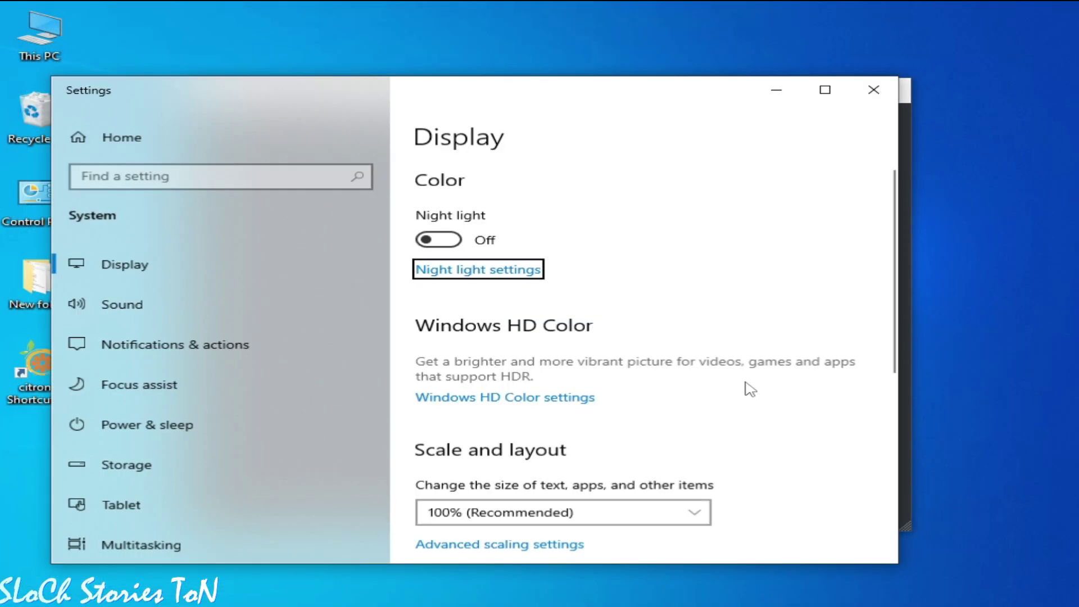
{"action": "left_click_drag", "start_coordinate": [891, 224], "coordinate": [892, 382]}
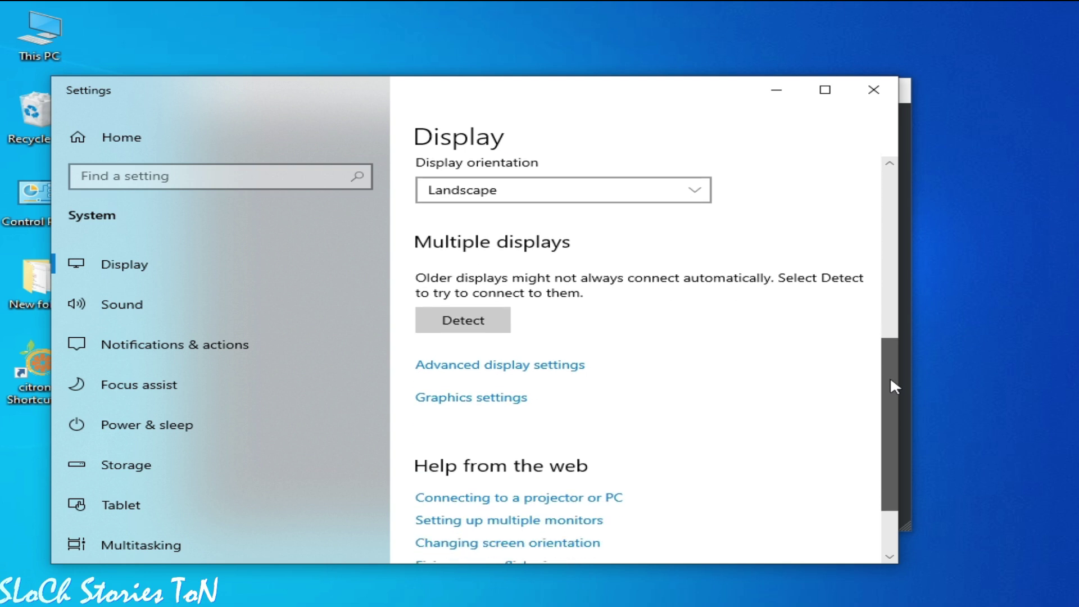
{"action": "left_click", "coordinate": [474, 397]}
{"action": "left_click", "coordinate": [231, 411]}
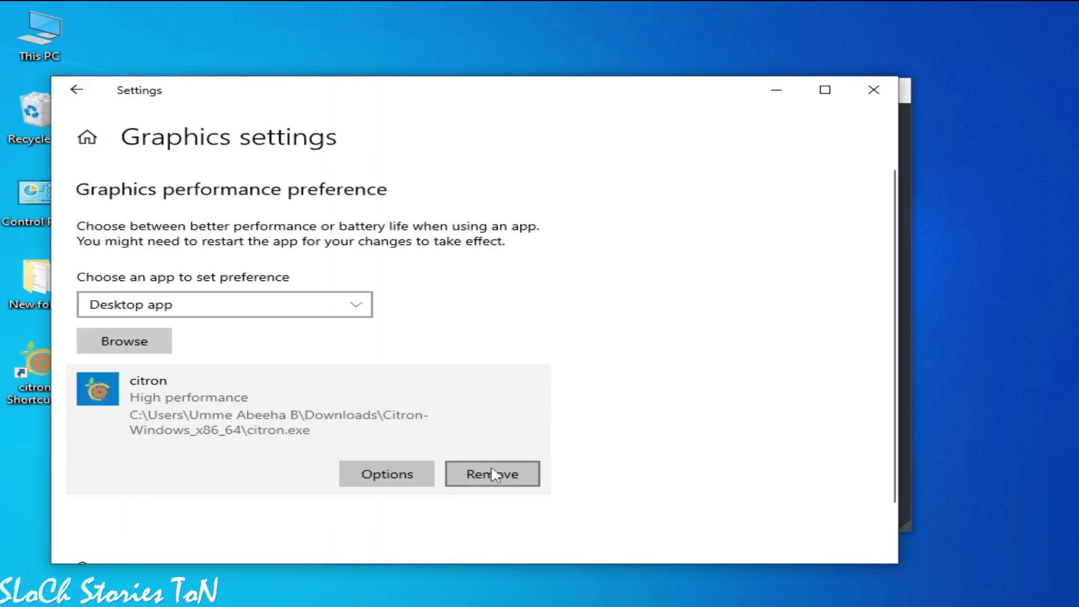
{"action": "left_click", "coordinate": [494, 475]}
Step: Add the citron application from its extracted Citron-Windows_x86_64 folder as a desktop app in the graphics performance preferences
{"action": "left_click", "coordinate": [146, 345]}
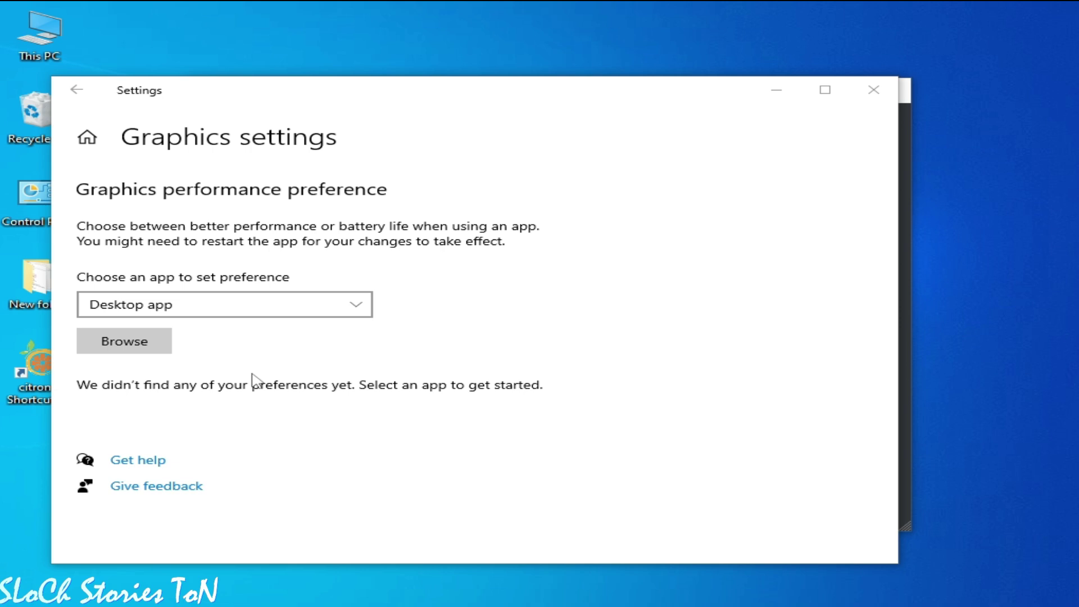
{"action": "left_click", "coordinate": [145, 235]}
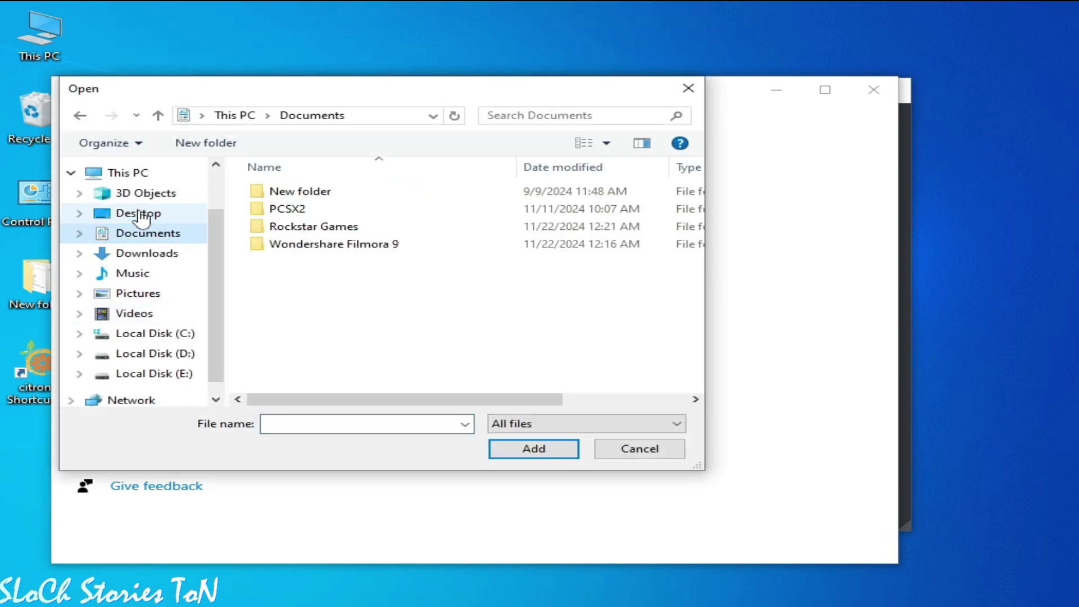
{"action": "left_click", "coordinate": [140, 213]}
{"action": "right_click", "coordinate": [450, 227]}
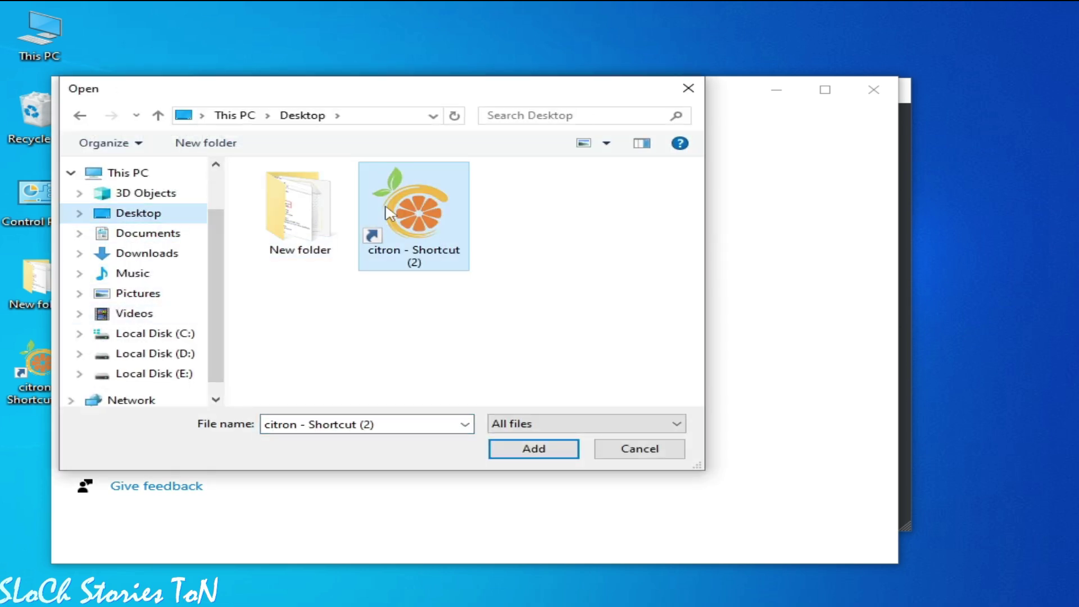
{"action": "left_click", "coordinate": [464, 218]}
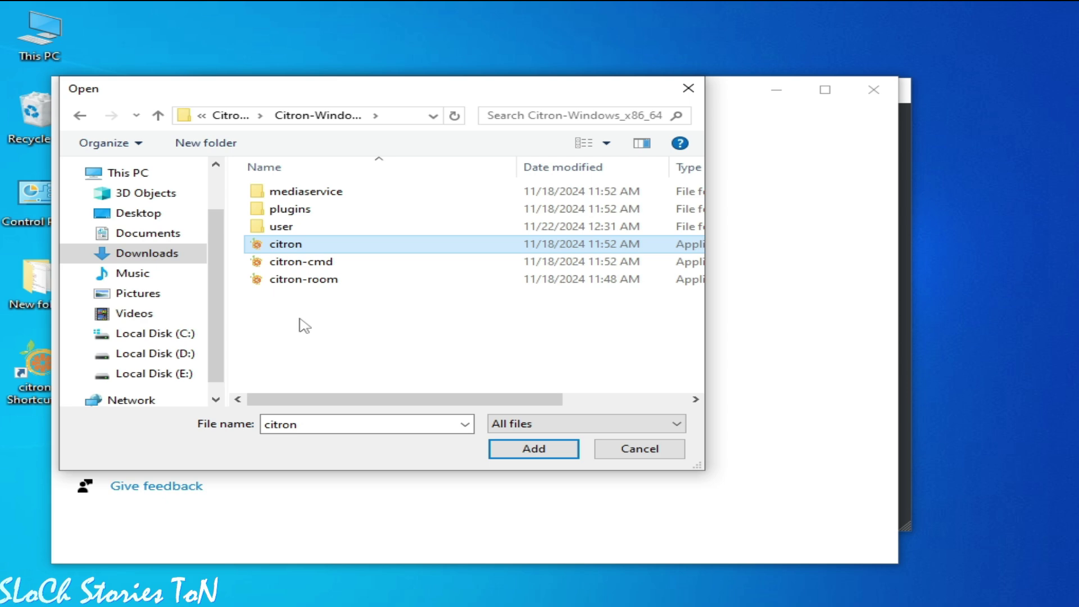
{"action": "mouse_move", "coordinate": [345, 400]}
{"action": "left_mouse_down"}
{"action": "mouse_move", "coordinate": [508, 395]}
{"action": "mouse_move", "coordinate": [337, 400]}
{"action": "left_mouse_up"}
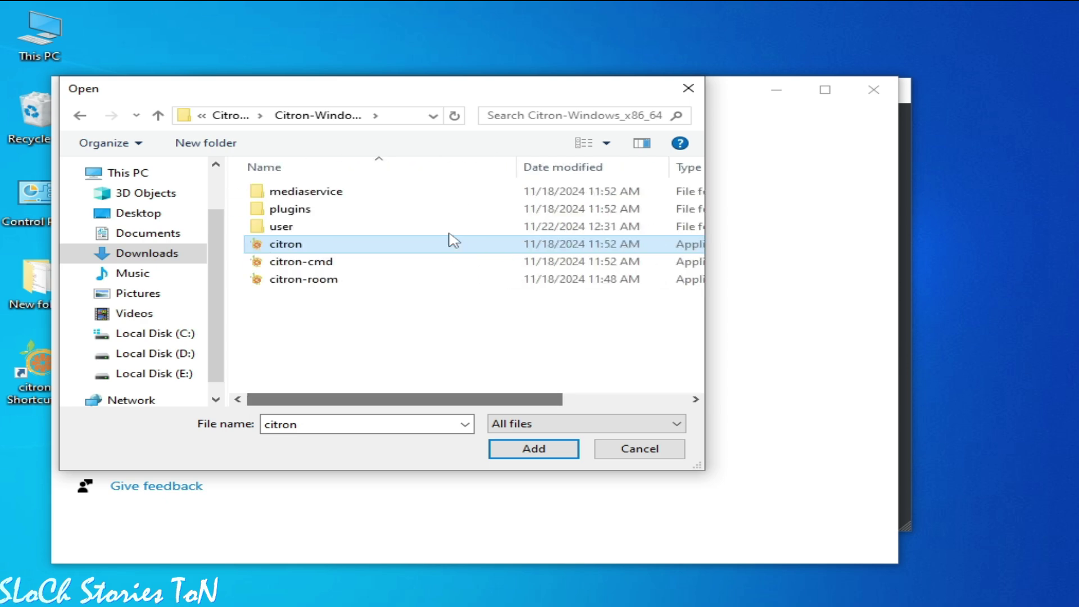
{"action": "left_click", "coordinate": [549, 454]}
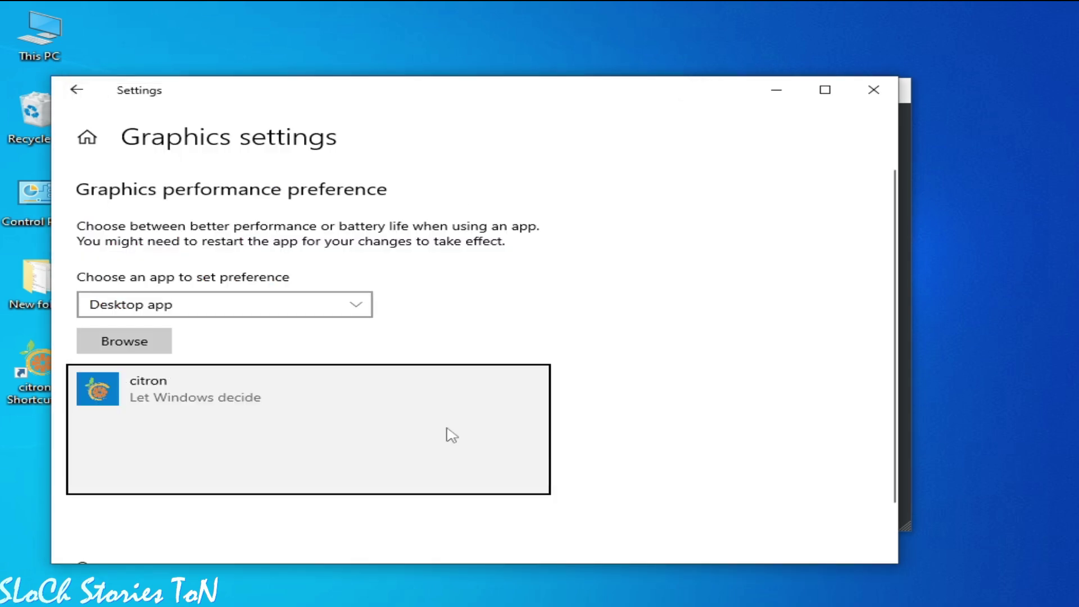
Step: Set citron's graphics preference to High performance, save it, and close the Windows settings
{"action": "left_click", "coordinate": [378, 477]}
{"action": "left_click", "coordinate": [294, 356]}
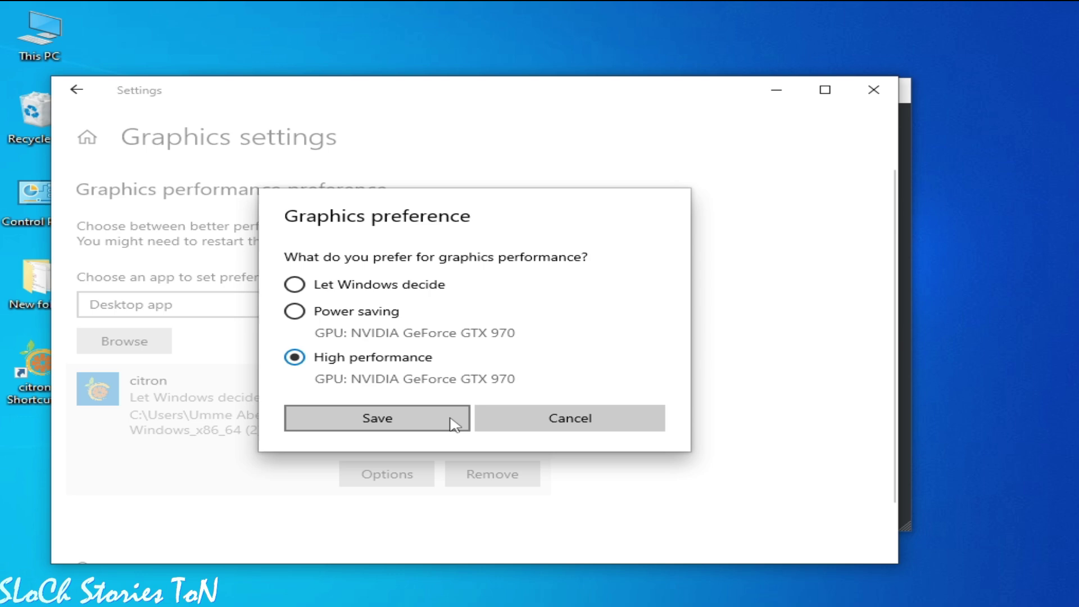
{"action": "left_click", "coordinate": [450, 421]}
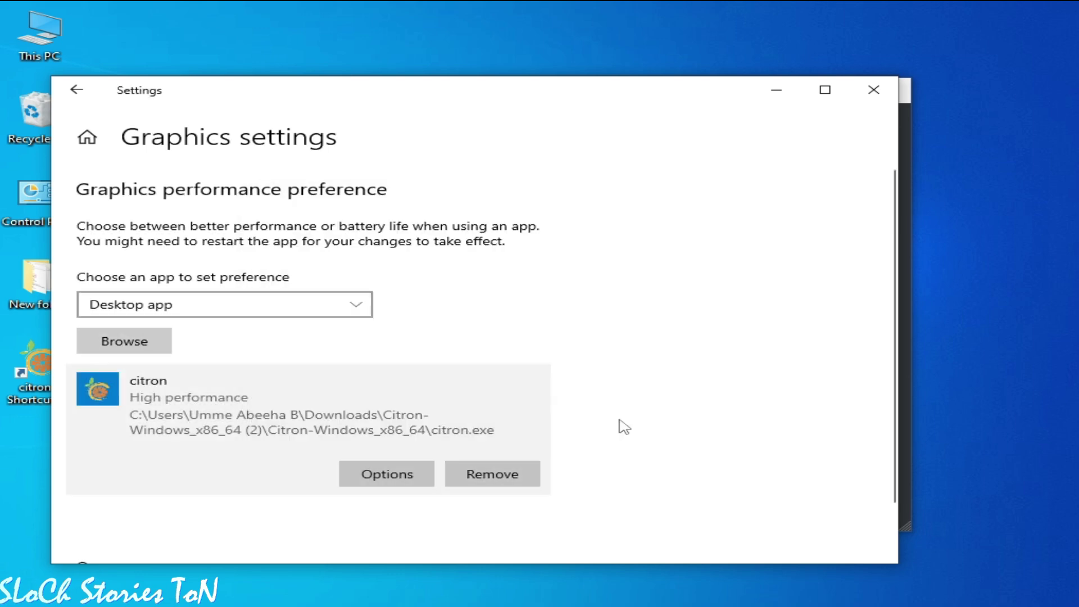
{"action": "left_click", "coordinate": [874, 89]}
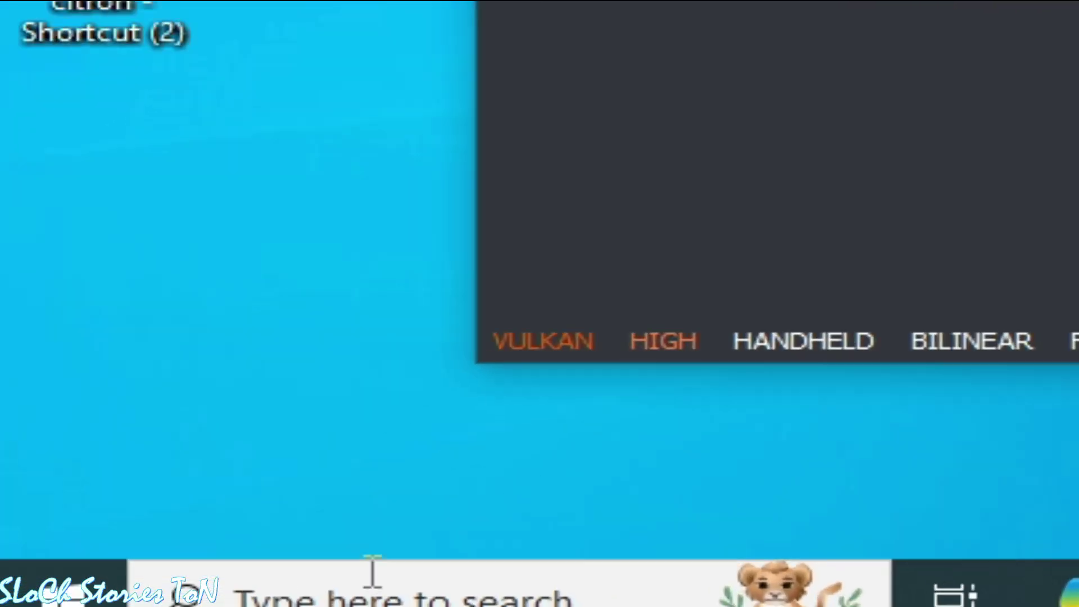
Step: Search Windows for "task" to open Task Manager, and examine the memory, CPU and GPU 0 performance graphs
{"action": "left_click", "coordinate": [145, 606]}
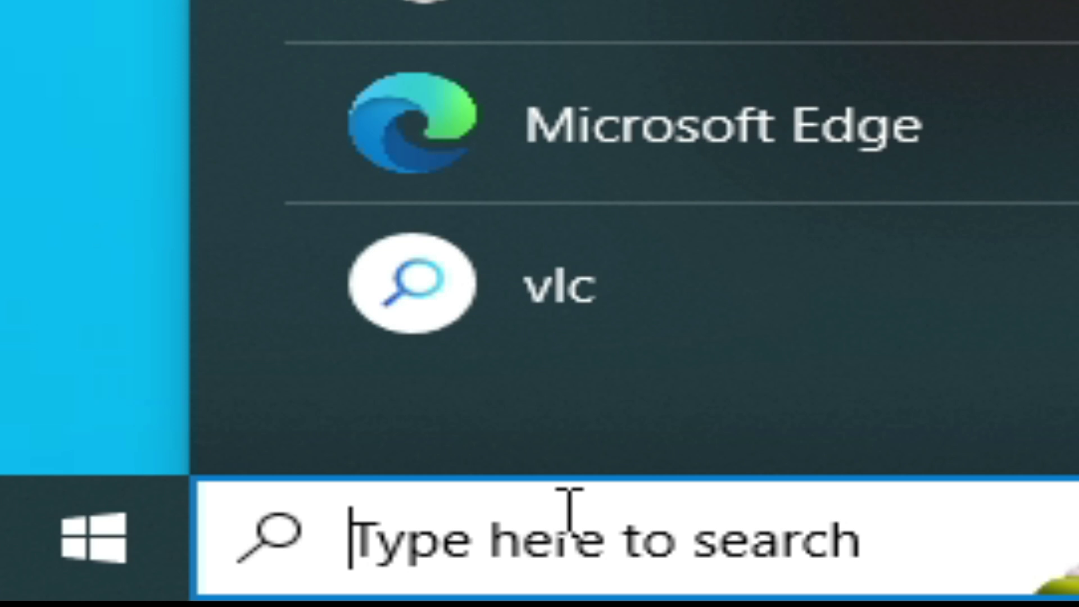
{"action": "type", "text": "ta"}
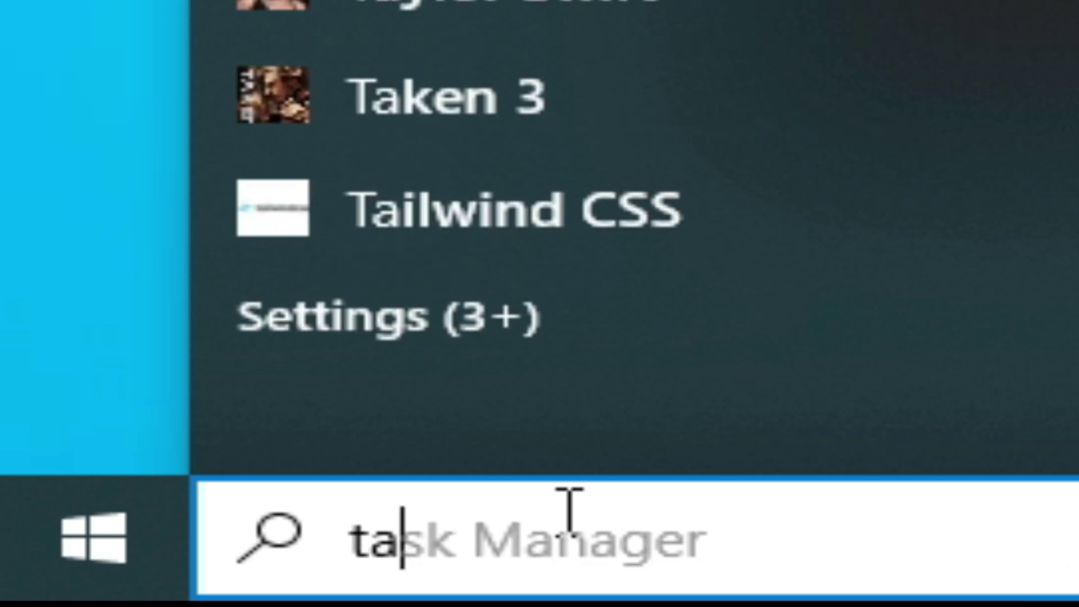
{"action": "type", "text": "sk"}
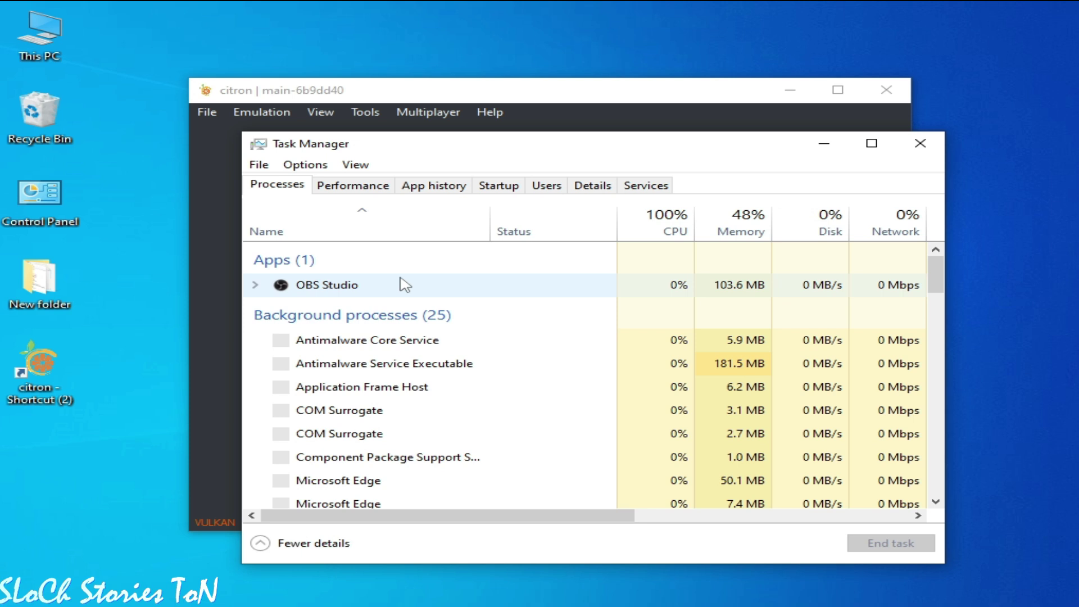
{"action": "left_click", "coordinate": [374, 191]}
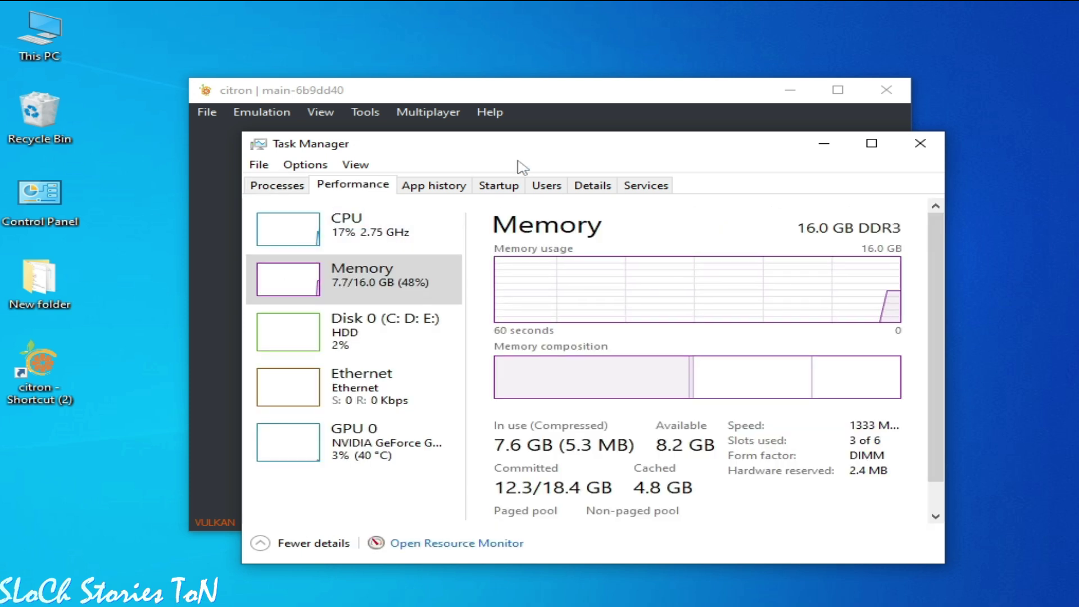
{"action": "left_click_drag", "start_coordinate": [541, 151], "coordinate": [485, 131]}
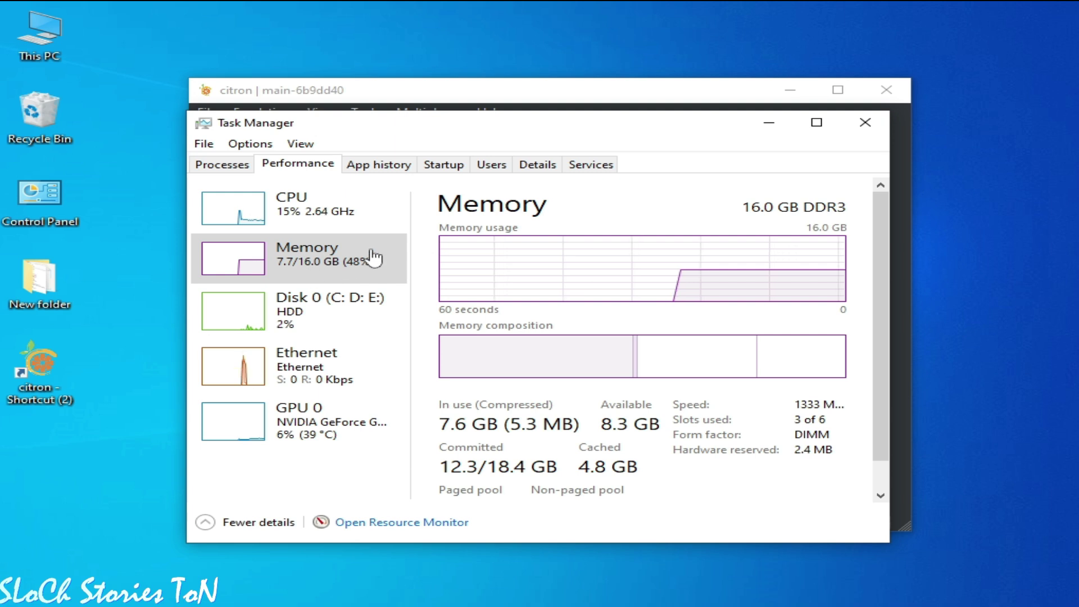
{"action": "left_click", "coordinate": [326, 203]}
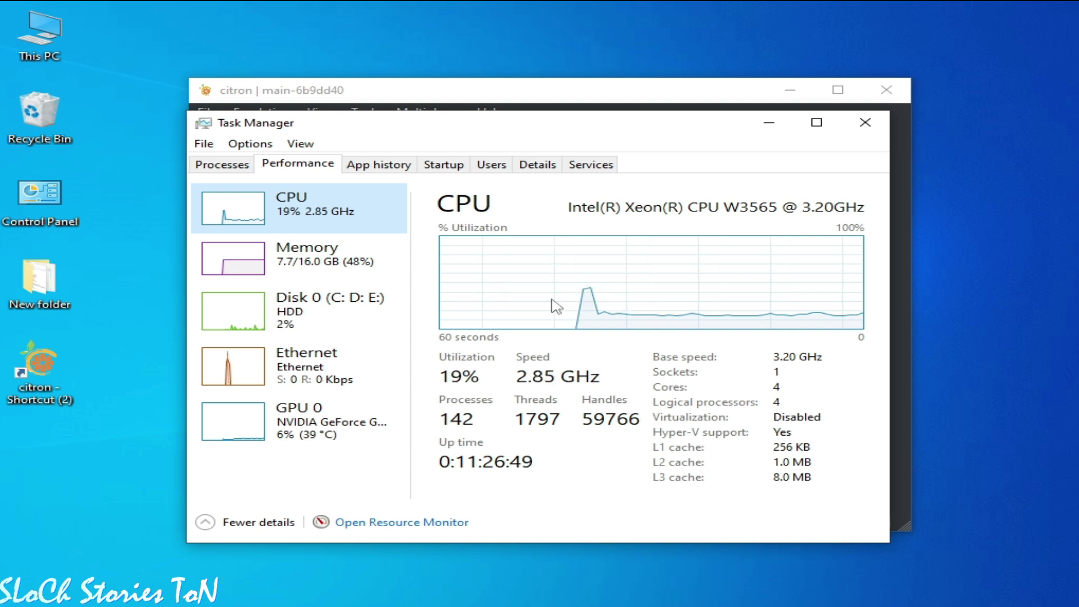
{"action": "left_click", "coordinate": [314, 429]}
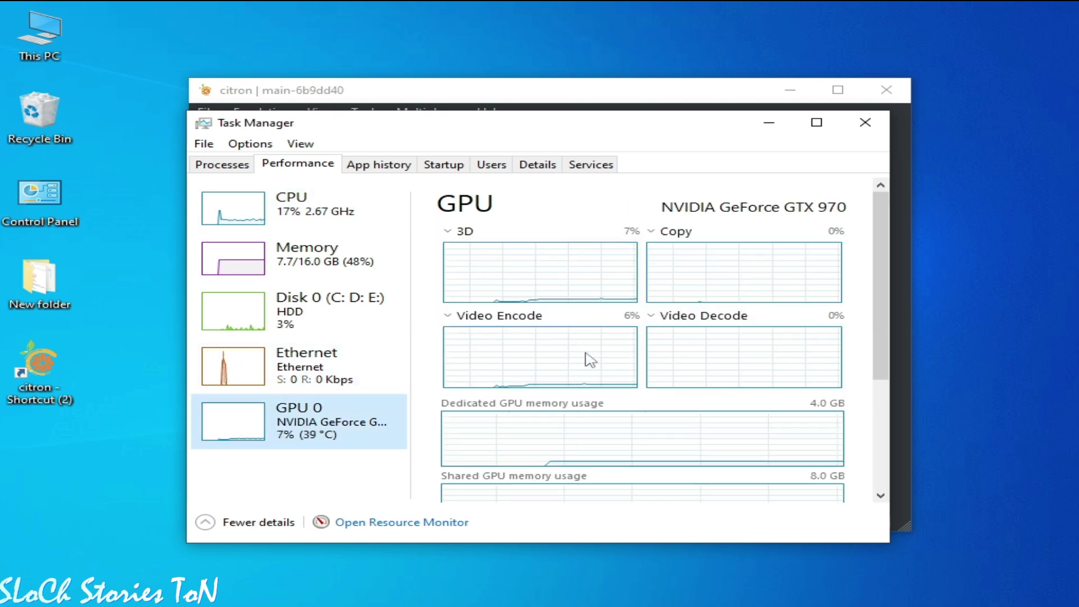
Step: Locate the running citron app among the Task Manager processes and go to its citron.exe entry in the process details
{"action": "left_click", "coordinate": [241, 166]}
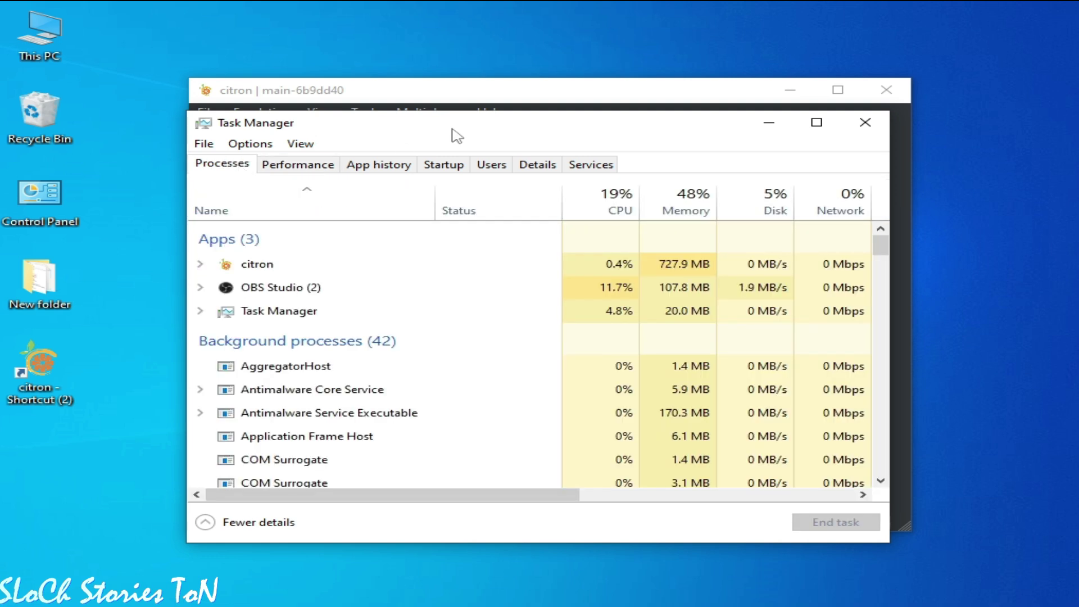
{"action": "right_click", "coordinate": [259, 271]}
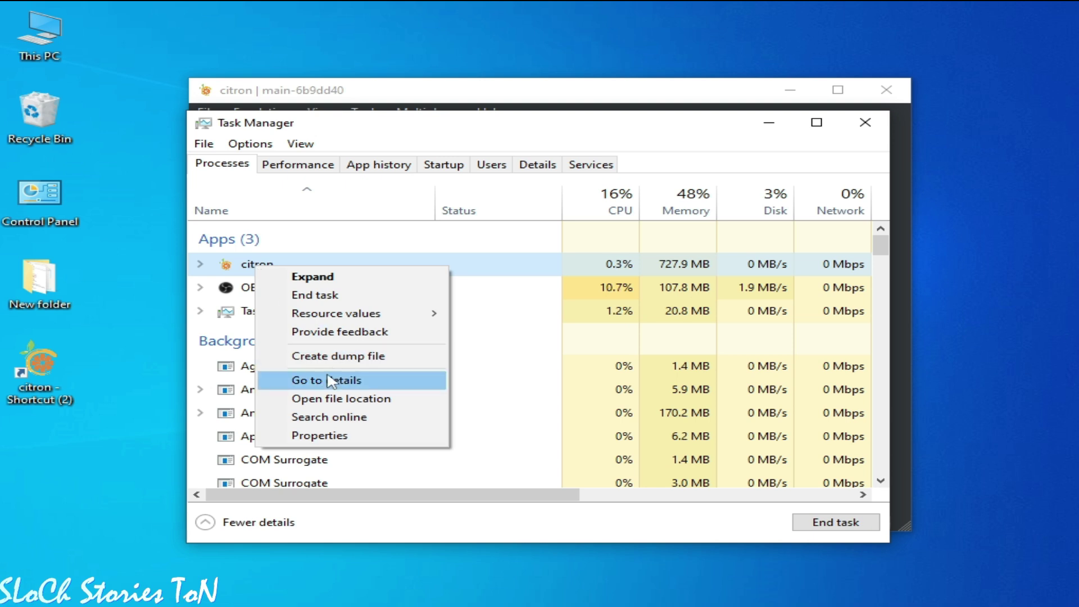
{"action": "left_click", "coordinate": [201, 264]}
{"action": "left_click", "coordinate": [353, 287]}
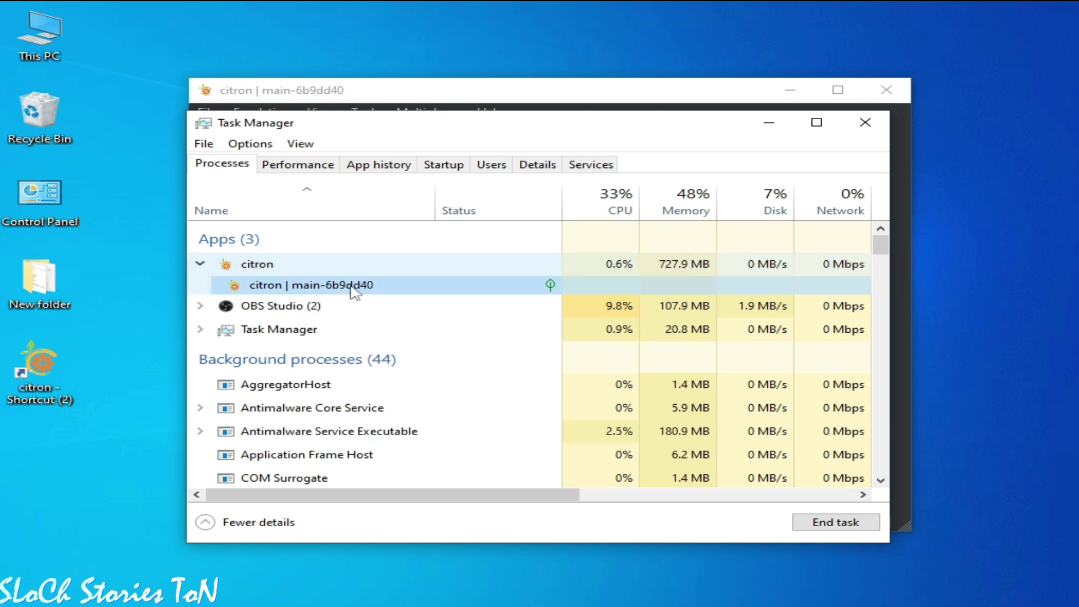
{"action": "right_click", "coordinate": [286, 286]}
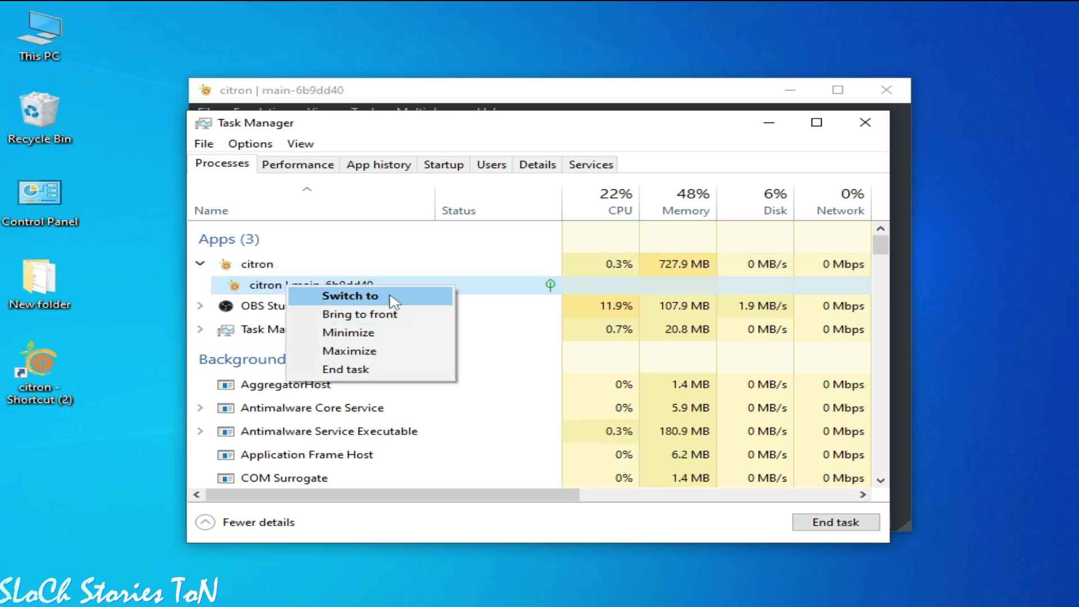
{"action": "left_click", "coordinate": [269, 264]}
{"action": "right_click", "coordinate": [267, 264]}
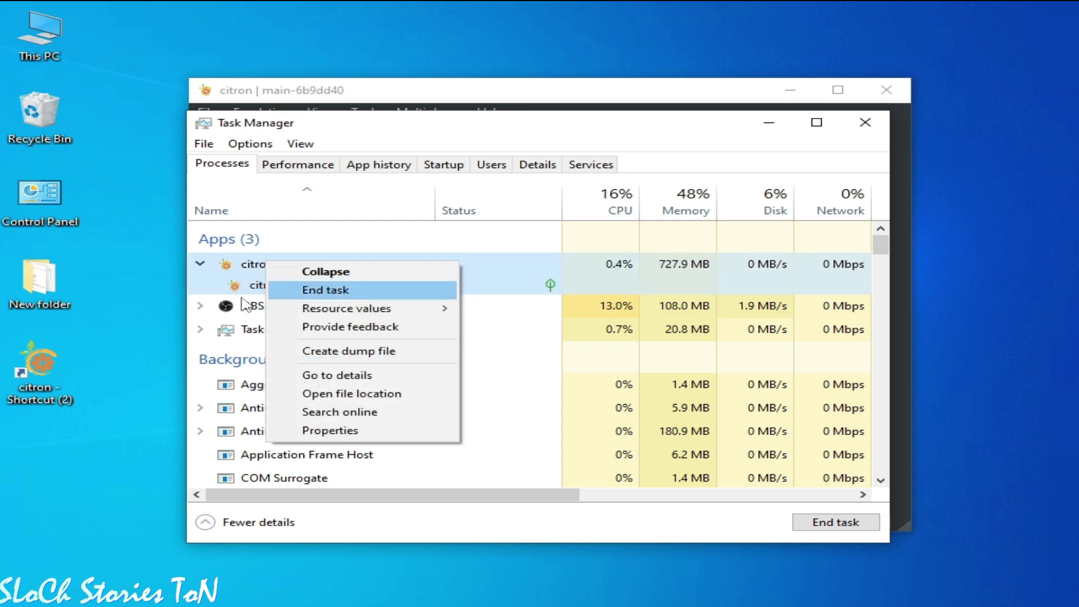
{"action": "left_click", "coordinate": [318, 375]}
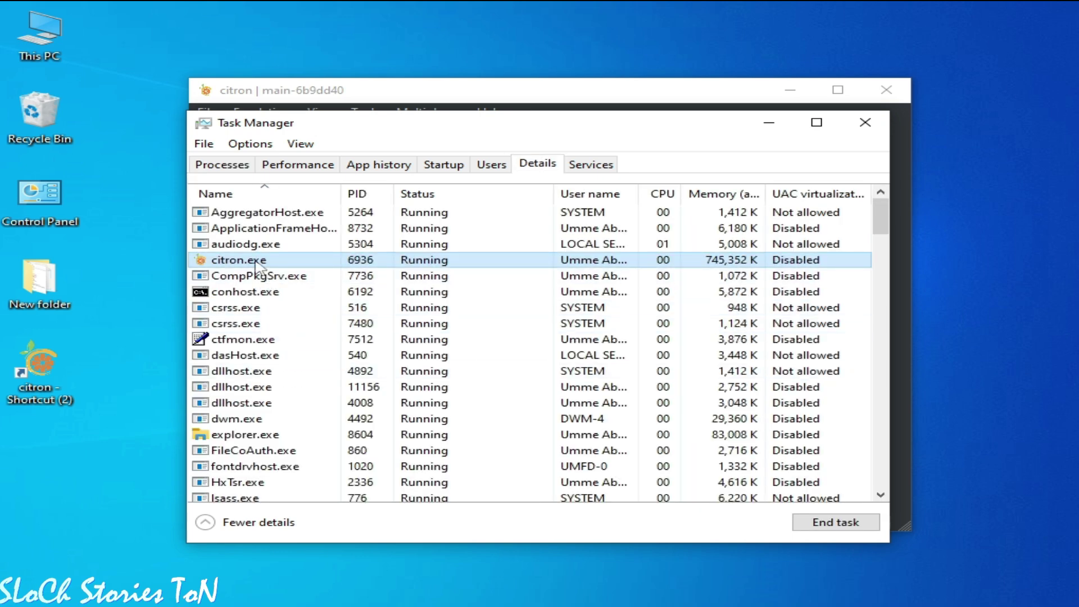
Step: Set the priority of the citron.exe process to High, confirm the change, and minimize Task Manager
{"action": "right_click", "coordinate": [257, 262]}
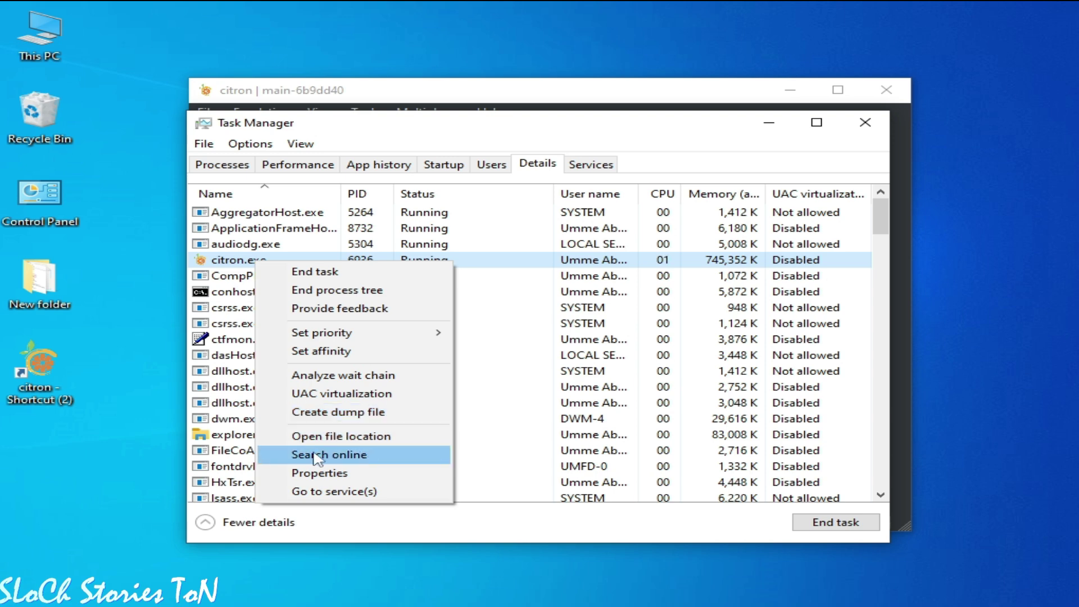
{"action": "mouse_move", "coordinate": [325, 335]}
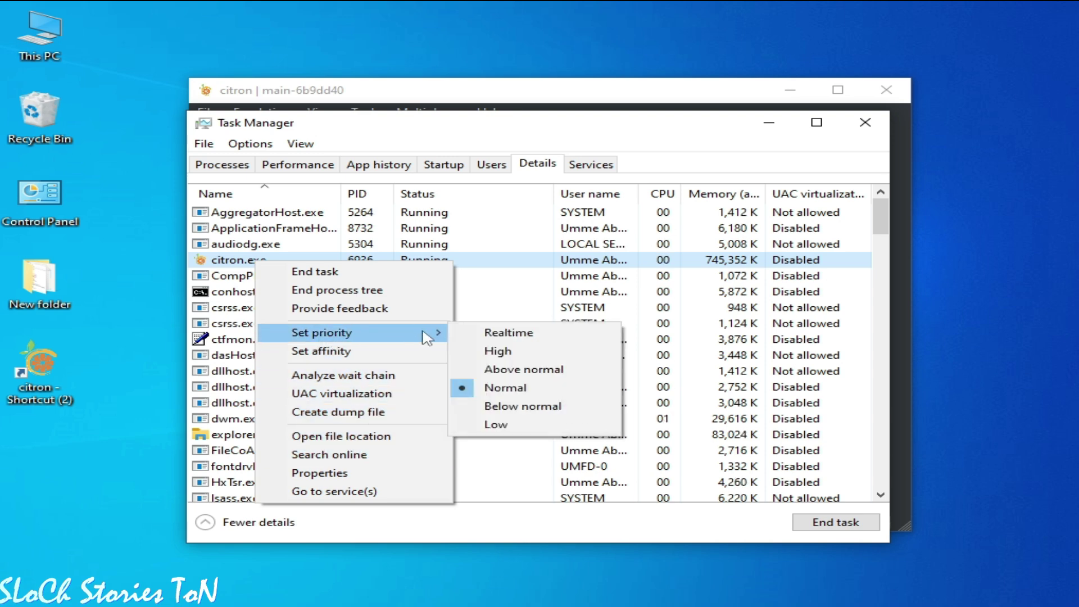
{"action": "left_click", "coordinate": [542, 351]}
{"action": "left_click", "coordinate": [536, 341]}
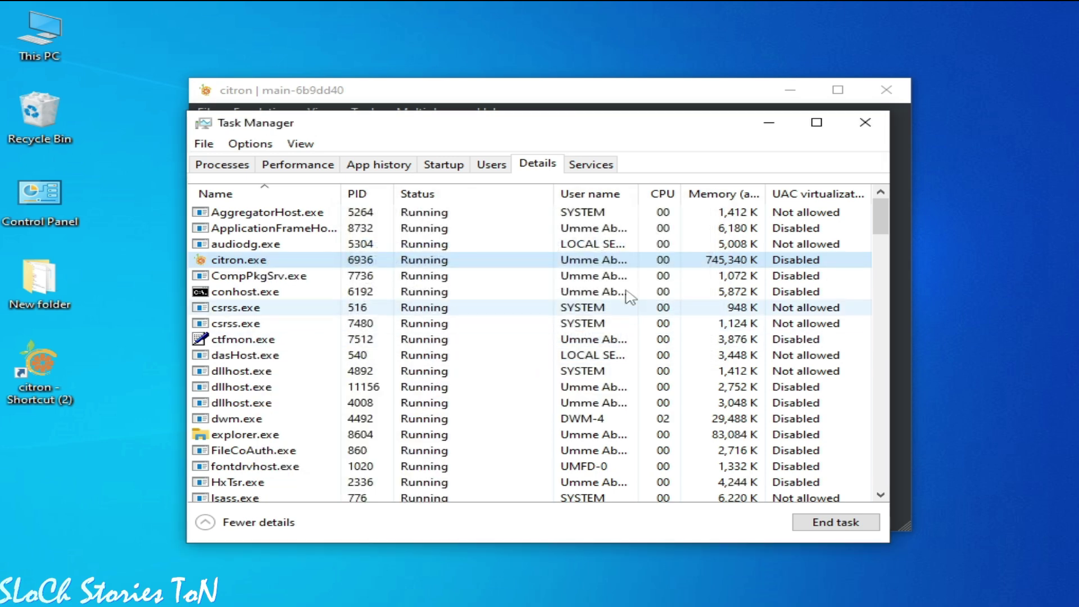
{"action": "left_click_drag", "start_coordinate": [758, 126], "coordinate": [720, 188]}
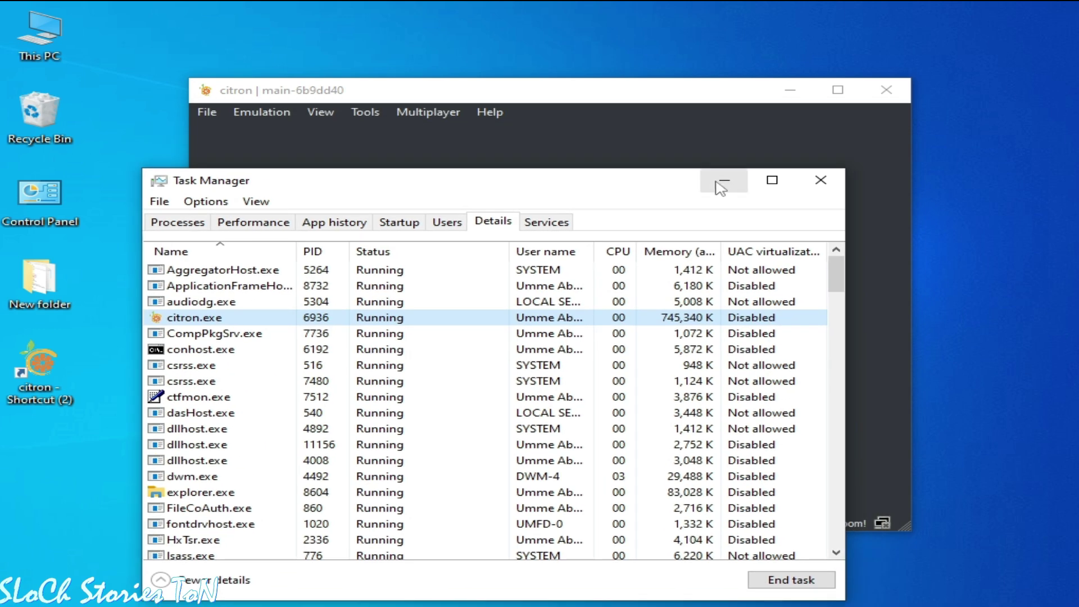
{"action": "left_click", "coordinate": [722, 185]}
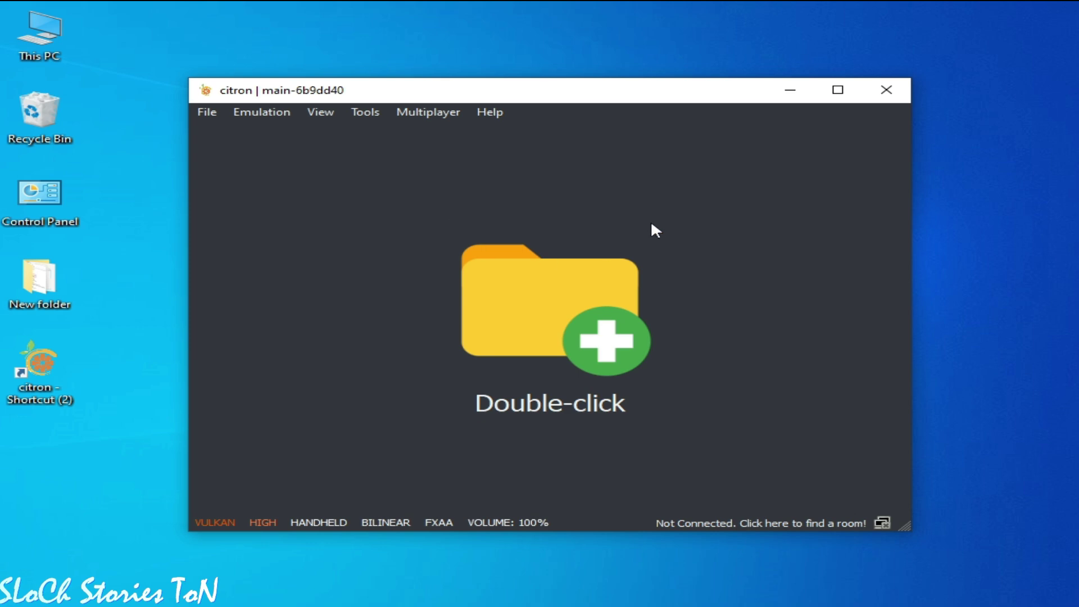
{"action": "left_click", "coordinate": [204, 112]}
{"action": "left_click", "coordinate": [238, 155]}
{"action": "double_click", "coordinate": [477, 220]}
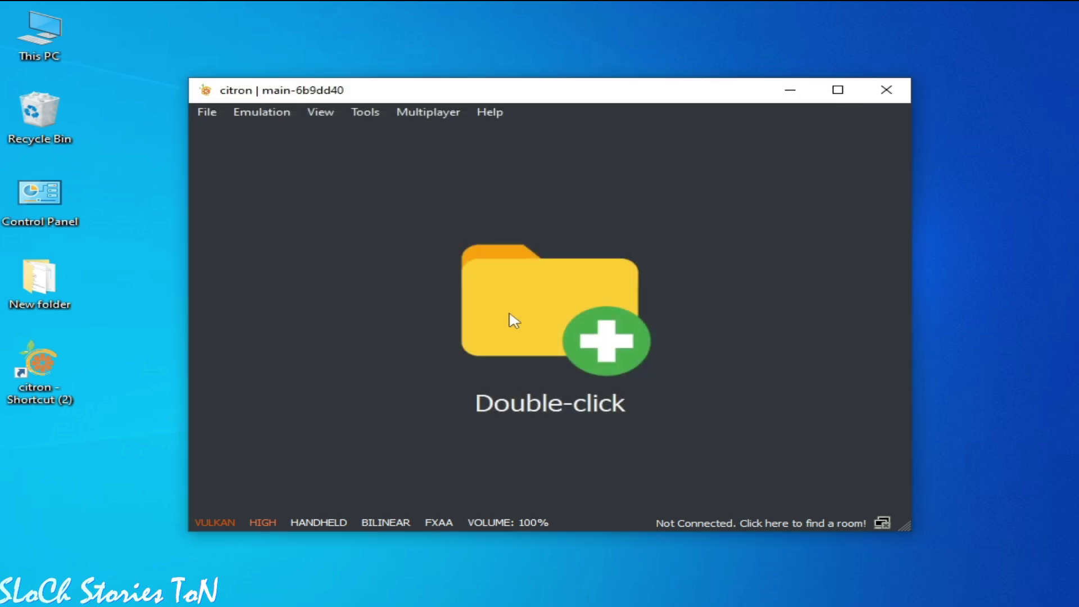